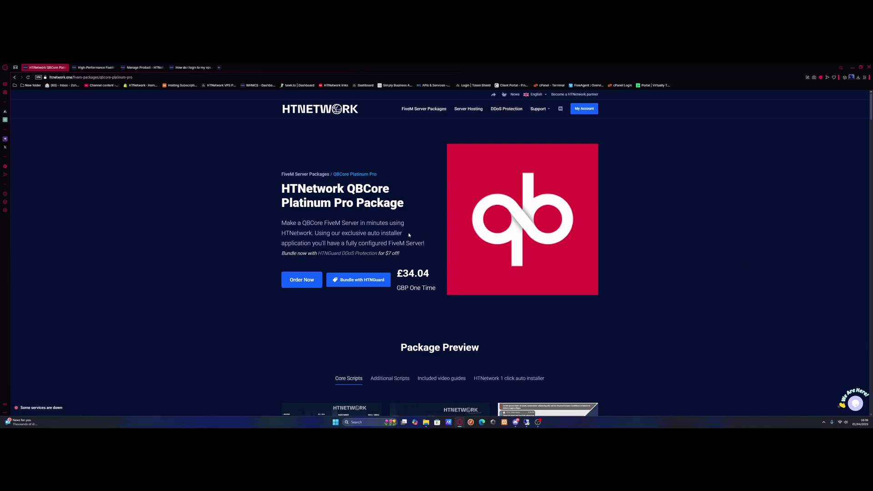
# Glance at the Game Server Hosting page, then return to the QBCore Platinum Pro package page
pyautogui.hotkey('ctrl', 'Tab')
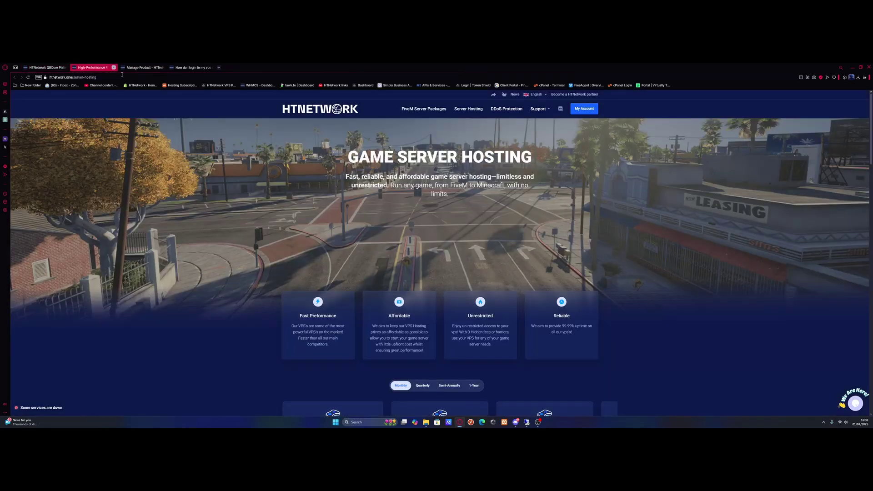
pyautogui.scroll(-3, 490, 211)
pyautogui.hotkey('ctrl', 'Tab')
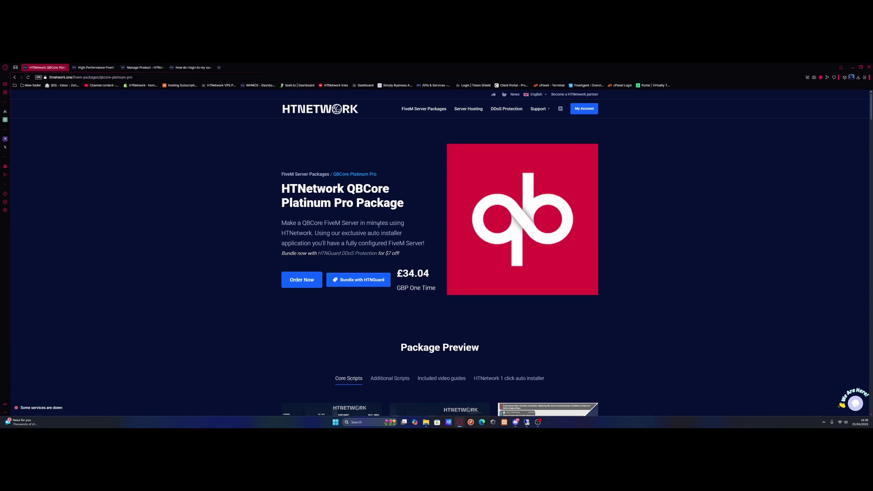
# Scroll the QBCore Platinum Pro package page and show its 1 click auto installer preview
pyautogui.scroll(-2, 373, 205)
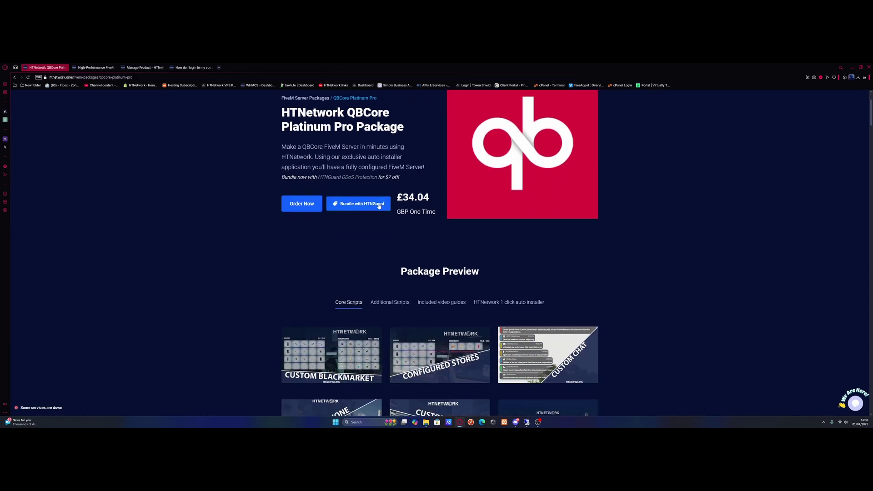
pyautogui.scroll(2, 382, 211)
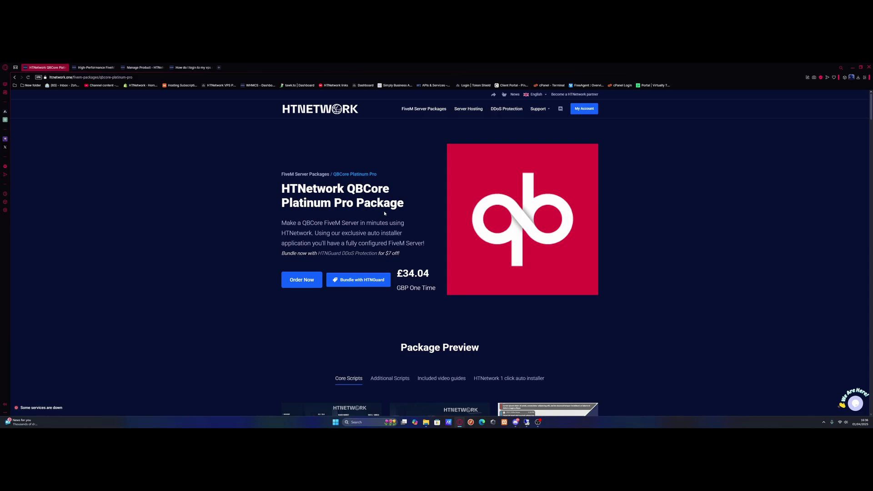
pyautogui.scroll(-4, 384, 213)
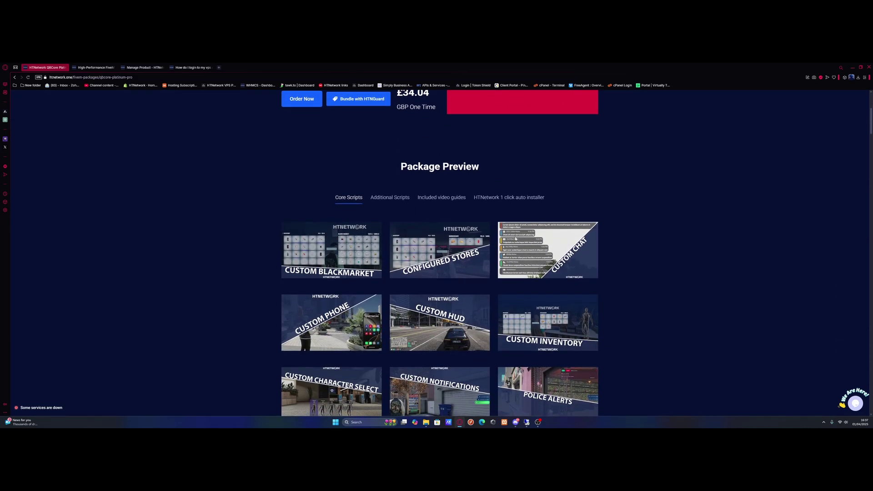
pyautogui.scroll(-2, 516, 239)
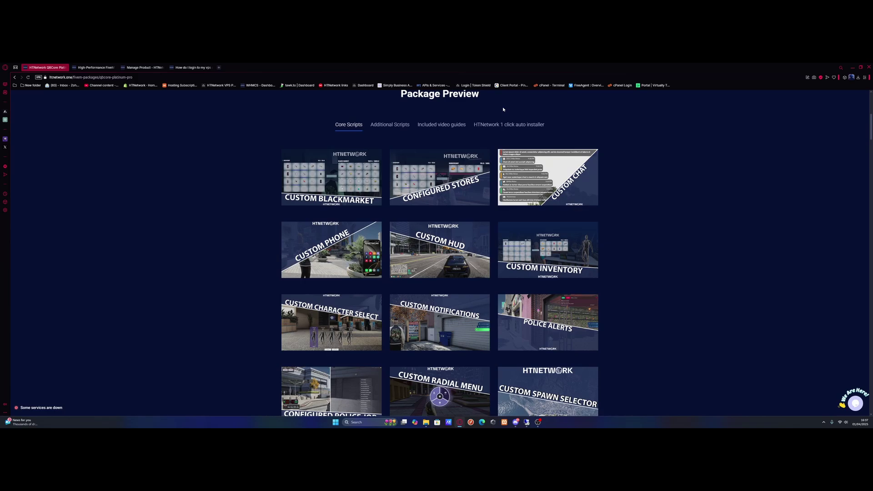
pyautogui.click(496, 125)
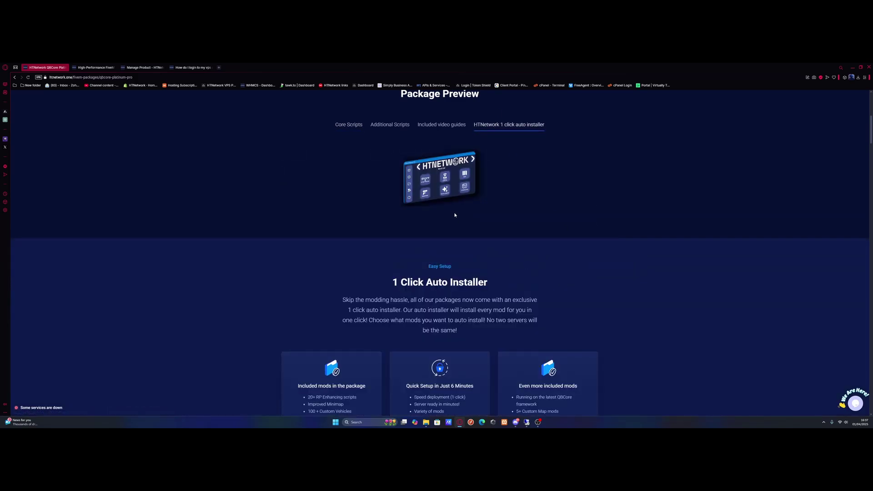
pyautogui.scroll(1, 423, 185)
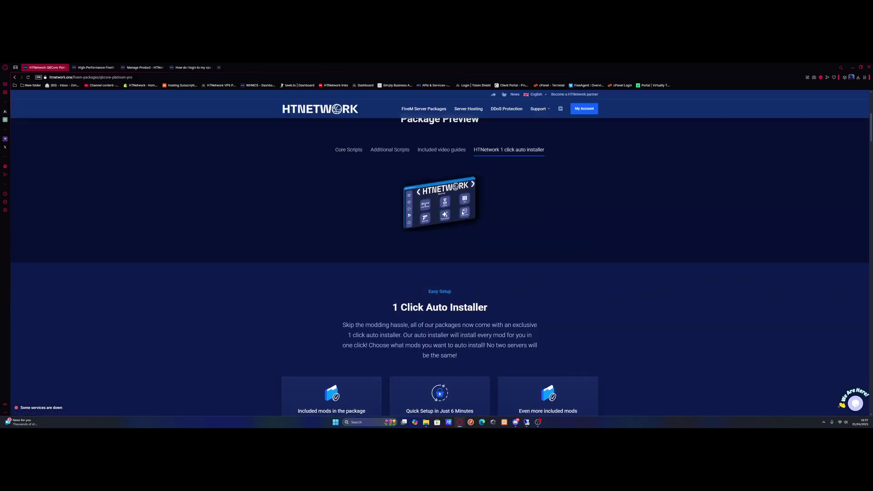
pyautogui.scroll(5, 755, 357)
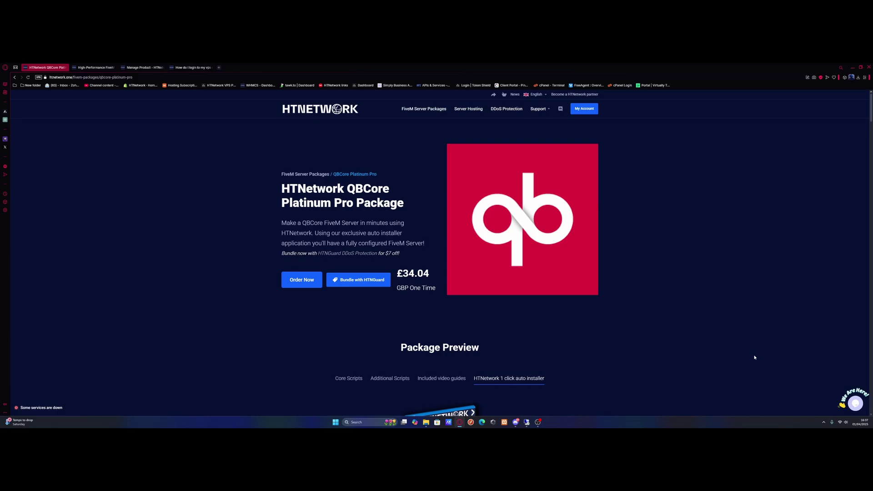
# Switch to the Game Server Hosting page and scroll to the GameFlex pricing cards
pyautogui.hotkey('ctrl', 'Tab')
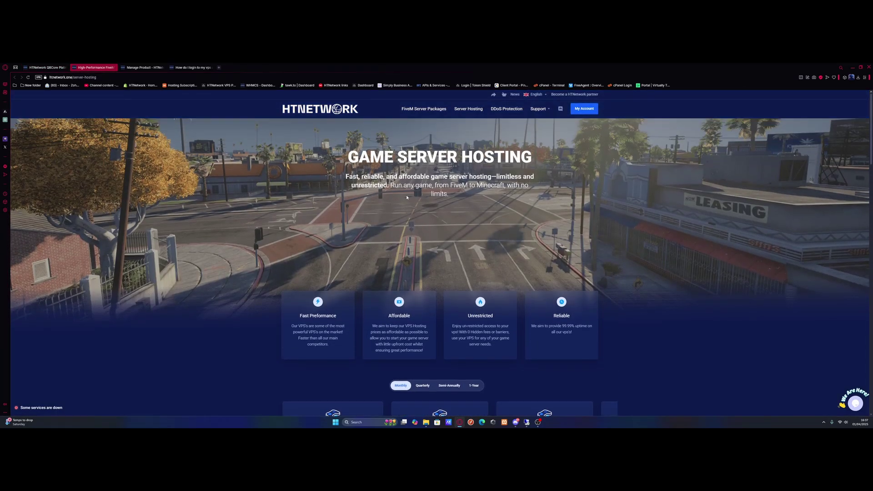
pyautogui.scroll(-5, 406, 197)
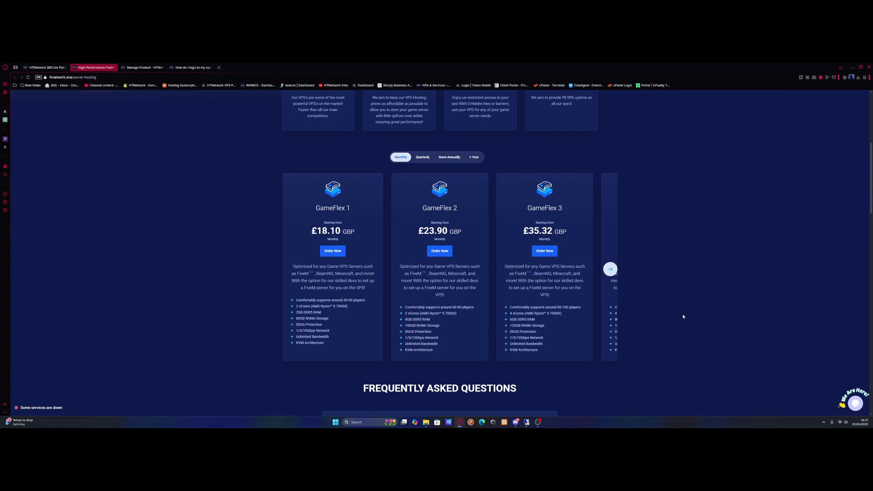
pyautogui.scroll(1, 496, 312)
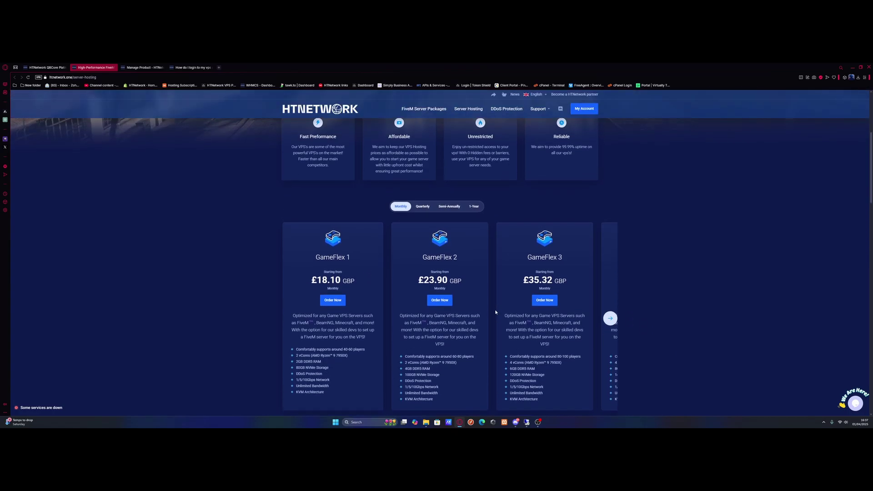
pyautogui.scroll(-1, 495, 312)
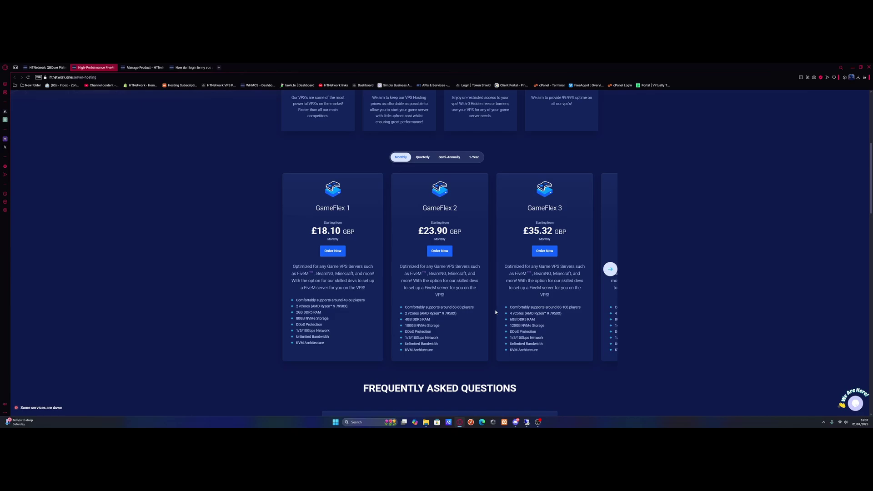
pyautogui.scroll(-1, 496, 312)
pyautogui.scroll(1, 331, 250)
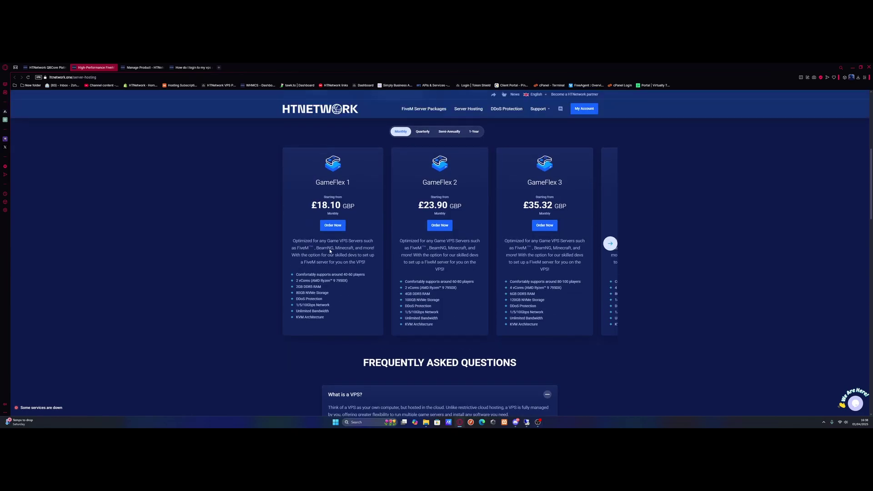
# Browse the higher-tier GameFlex plans with the carousel arrows, then return to GameFlex 1–3
pyautogui.click(610, 244)
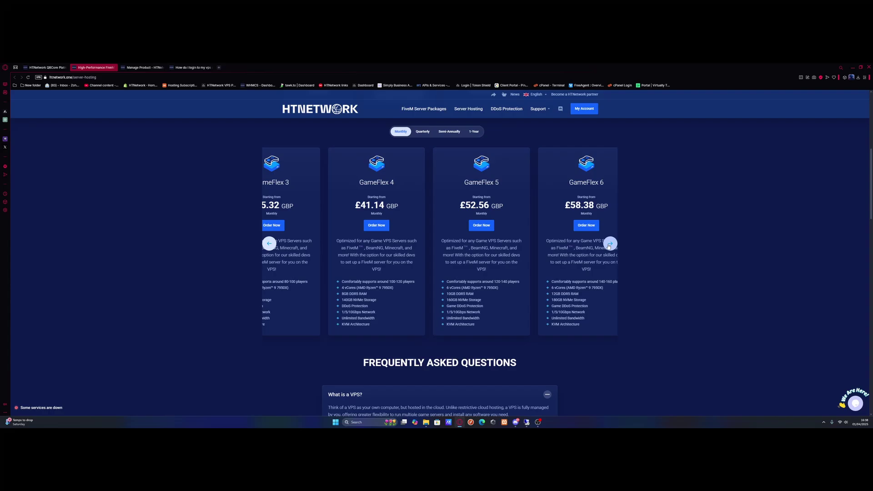
pyautogui.click(272, 245)
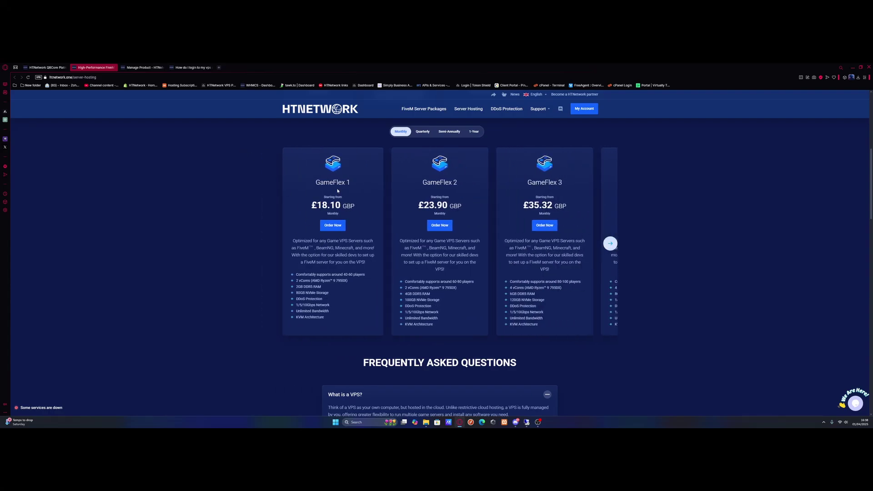
pyautogui.scroll(1, 337, 191)
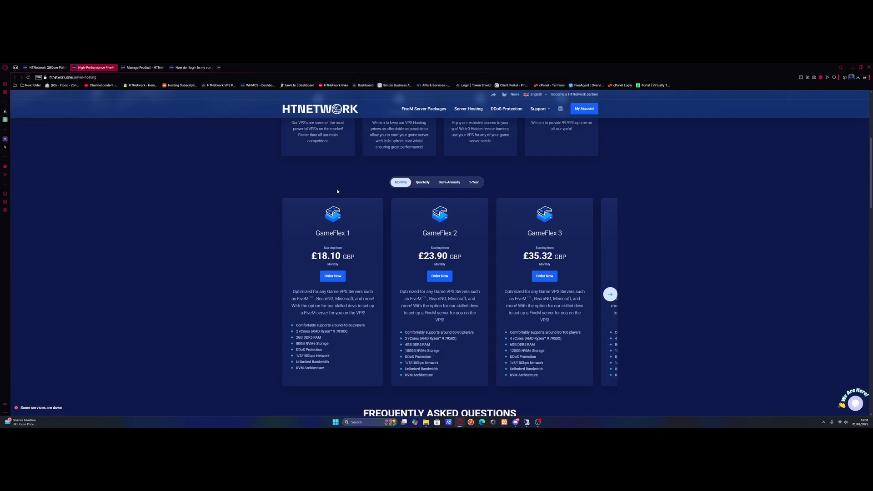
pyautogui.scroll(-1, 338, 191)
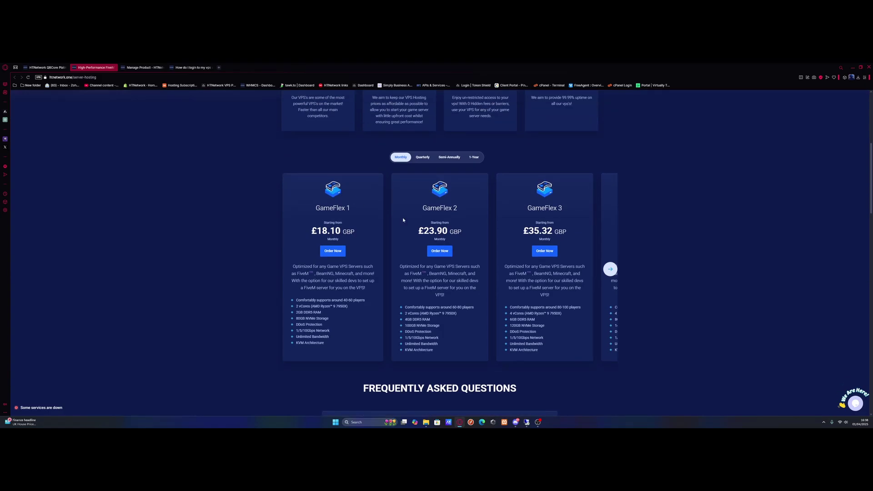
pyautogui.click(610, 269)
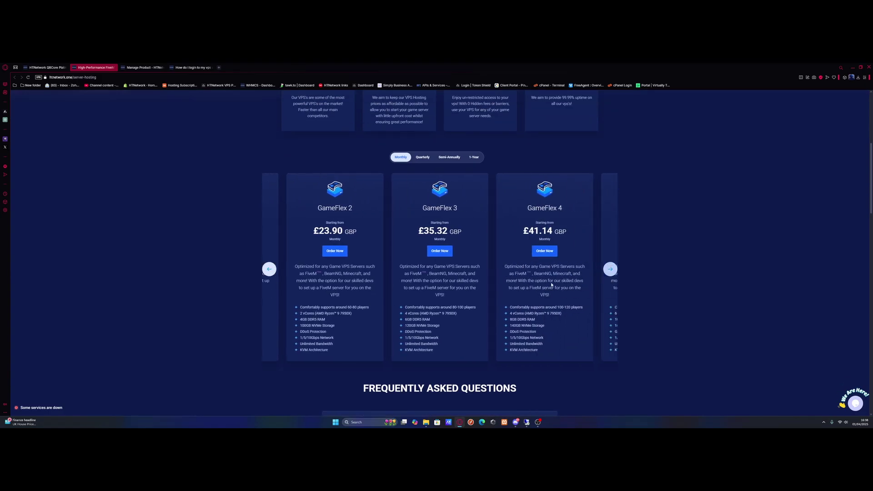
pyautogui.click(267, 270)
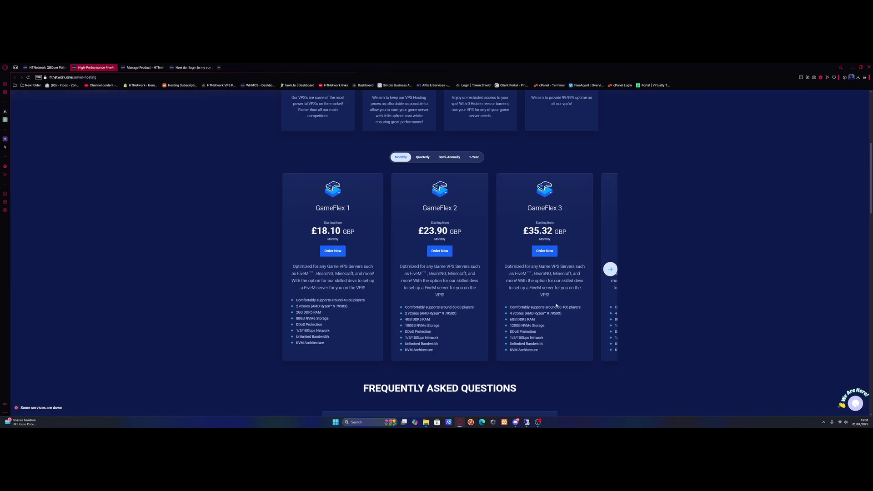
# Go to the owned QBCore Platinum Pro management page and list its downloadable files
pyautogui.hotkey('ctrl', 'shift', 'Tab')
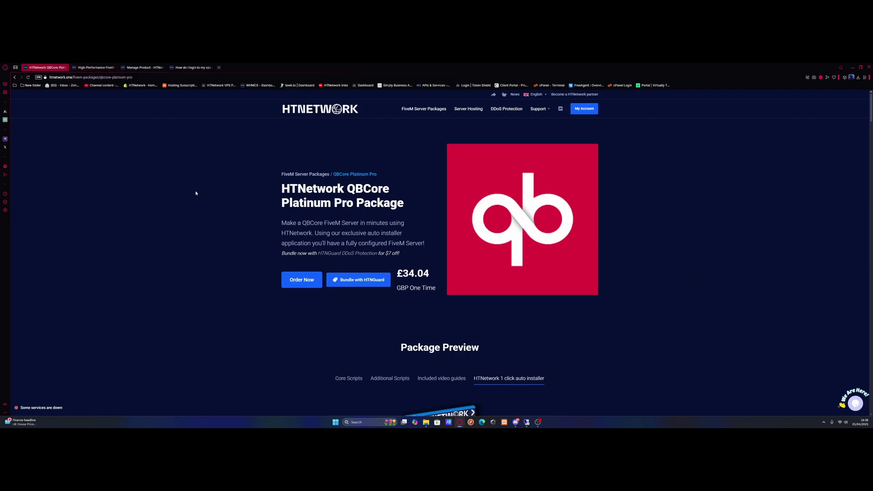
pyautogui.hotkey('ctrl', 'shift', 'Tab')
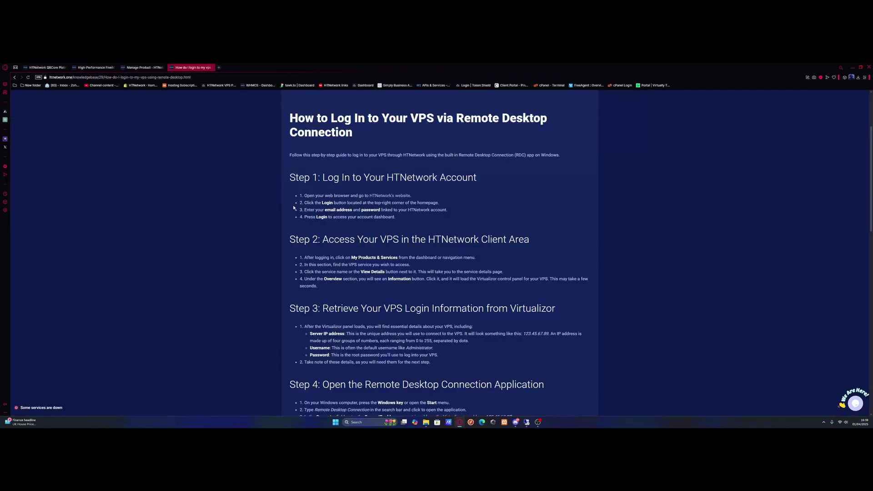
pyautogui.hotkey('ctrl', 'shift', 'Tab')
pyautogui.click(298, 179)
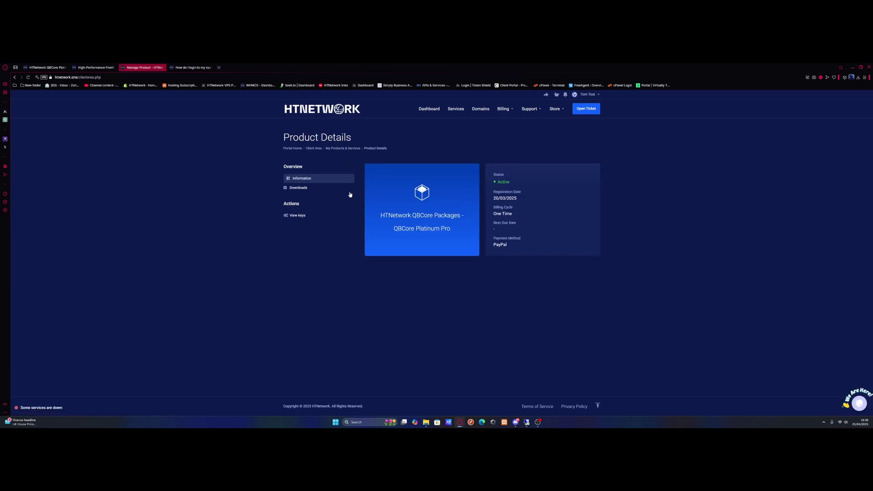
pyautogui.click(307, 189)
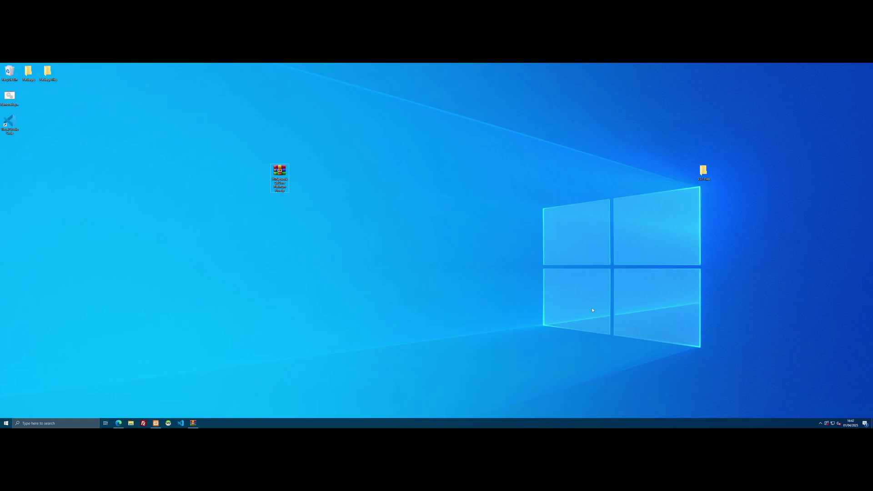
# Open the downloaded QBCore Platinum Pro archive in WinRAR, dismissing the security and trial notices
pyautogui.doubleClick(275, 178)
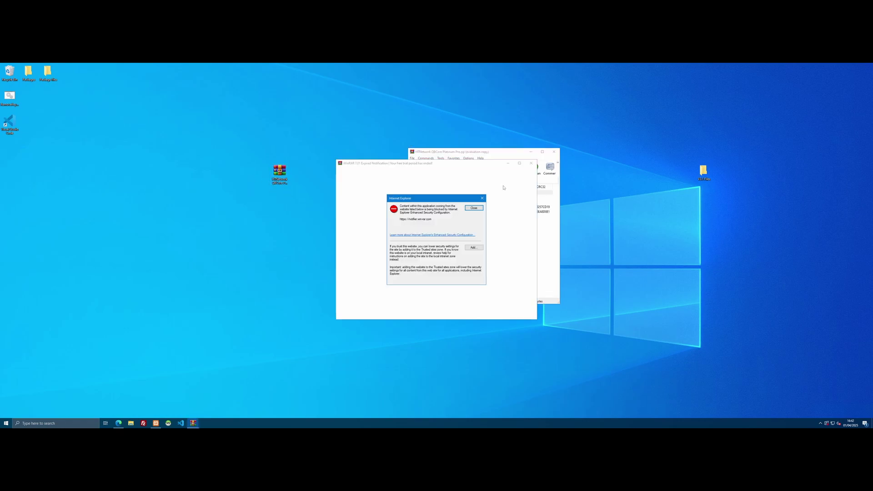
pyautogui.click(482, 198)
pyautogui.click(531, 163)
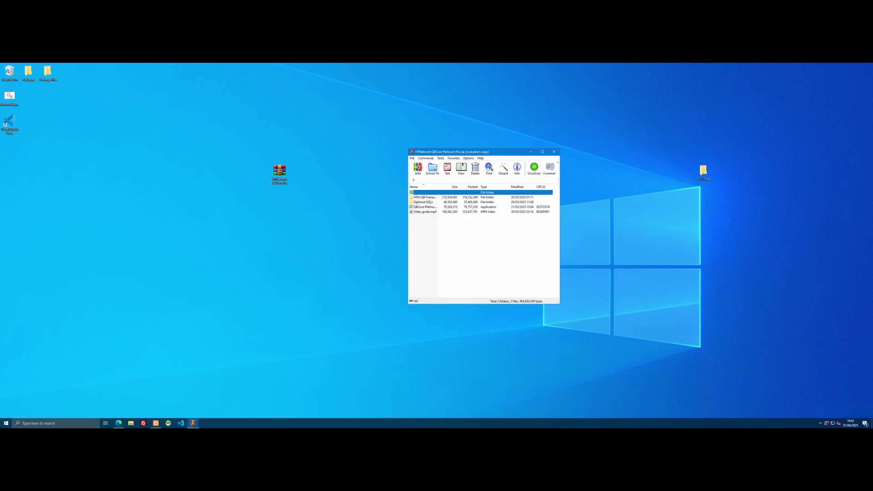
pyautogui.moveTo(455, 152); pyautogui.dragTo(579, 155)
pyautogui.click(570, 248)
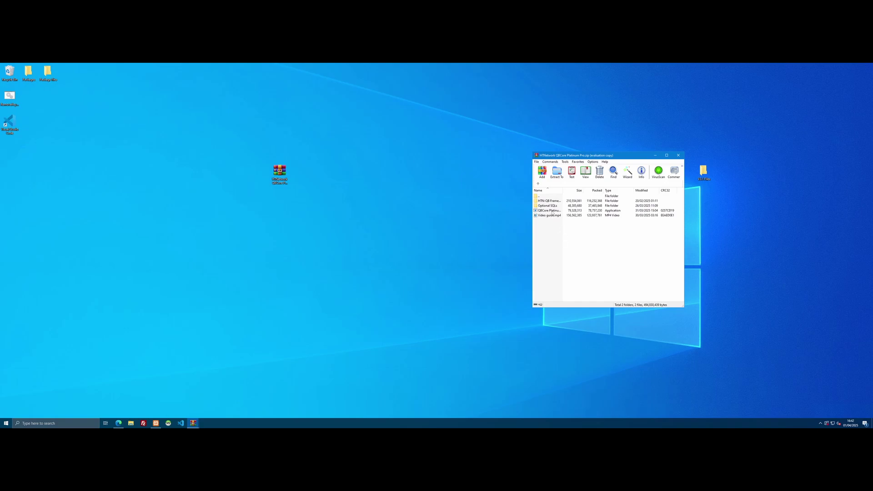
# Extract the installer and framework folder onto the desktop, then minimize WinRAR
pyautogui.click(550, 211)
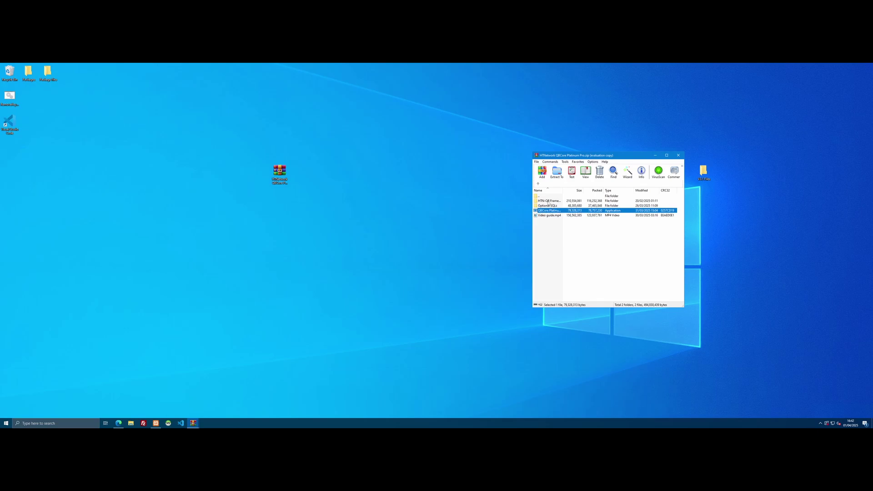
pyautogui.keyDown('ctrl'); pyautogui.click(549, 200); pyautogui.keyUp('ctrl')
pyautogui.moveTo(549, 201); pyautogui.dragTo(317, 176)
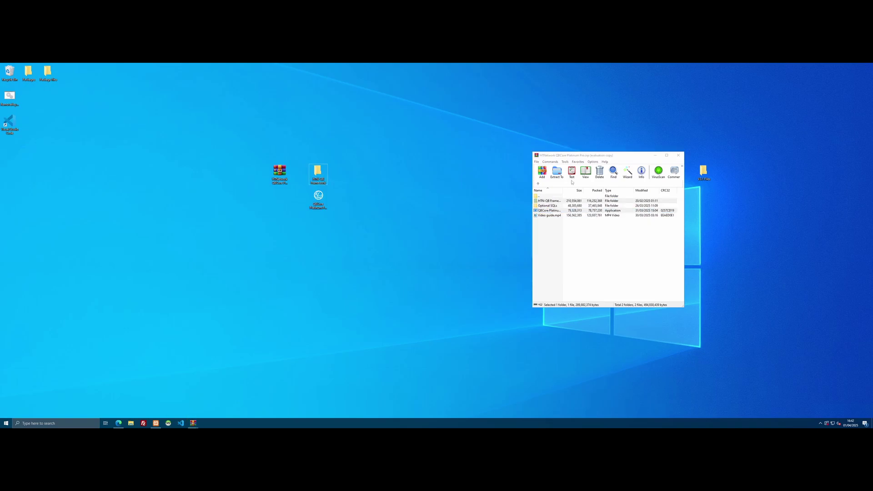
pyautogui.click(573, 158)
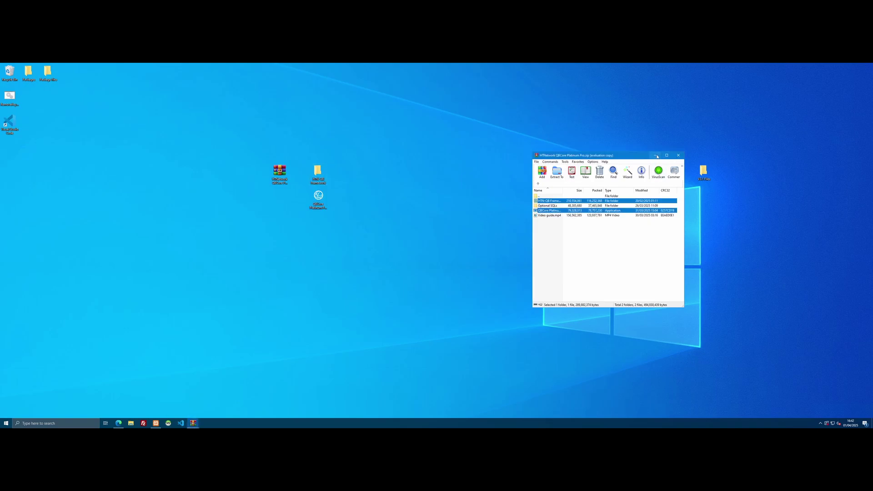
pyautogui.click(655, 156)
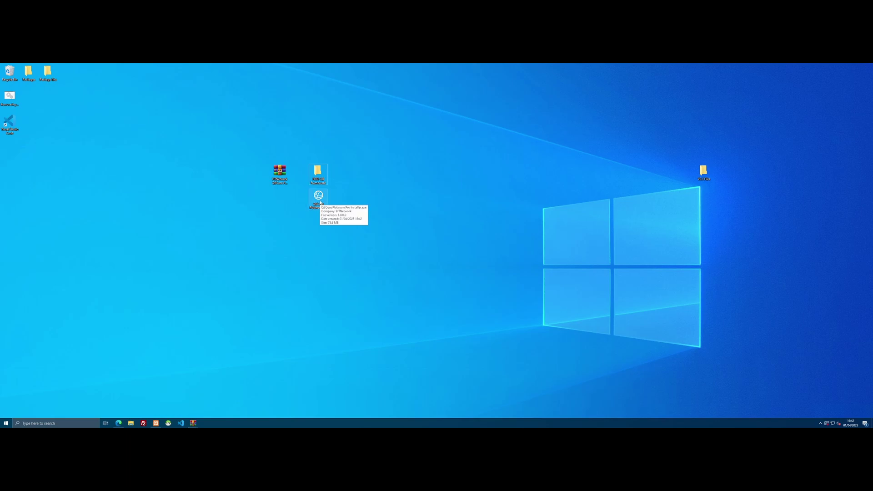
# Install QBCore Platinum Pro to the default folder with a desktop icon, then select the leftover installer
pyautogui.doubleClick(319, 200)
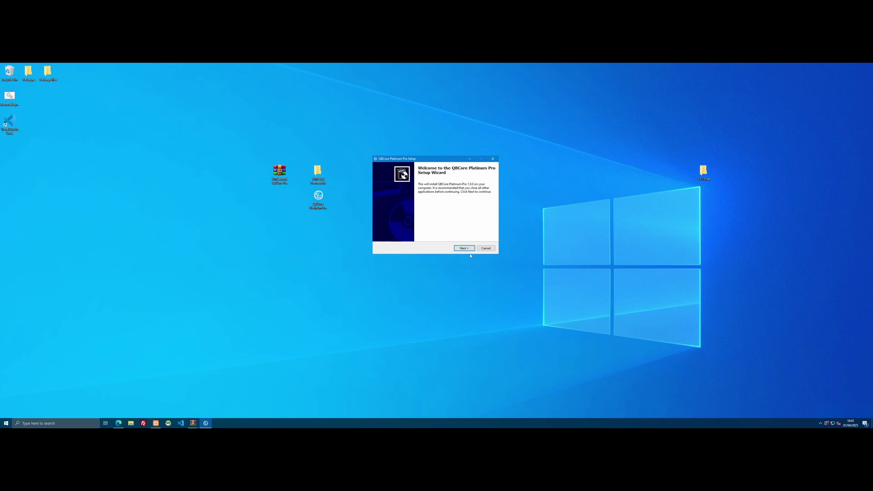
pyautogui.click(469, 250)
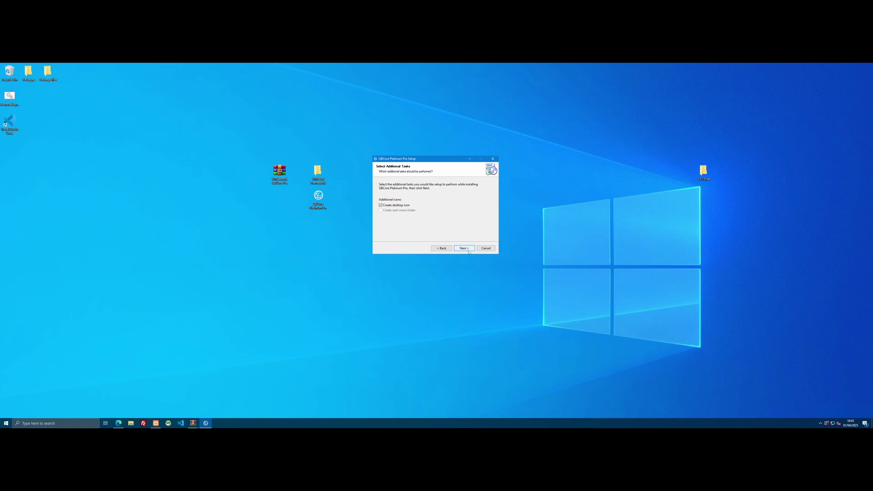
pyautogui.press('Return')
pyautogui.click(469, 251)
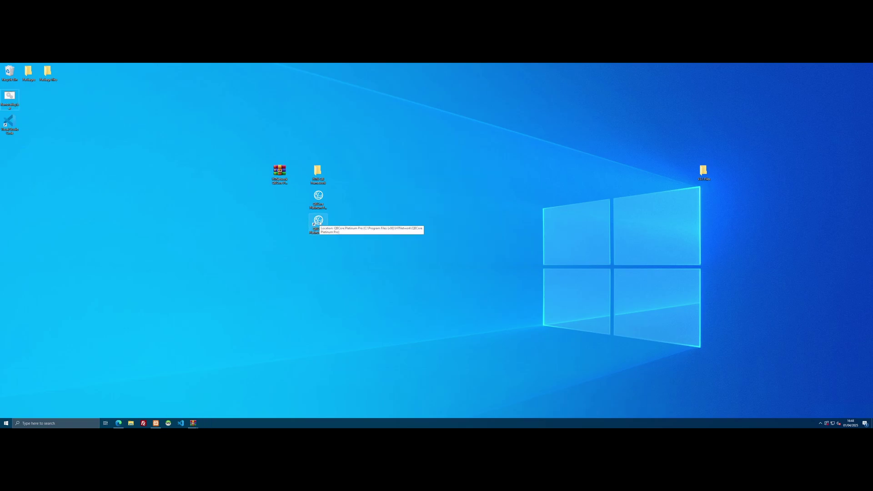
pyautogui.click(322, 203)
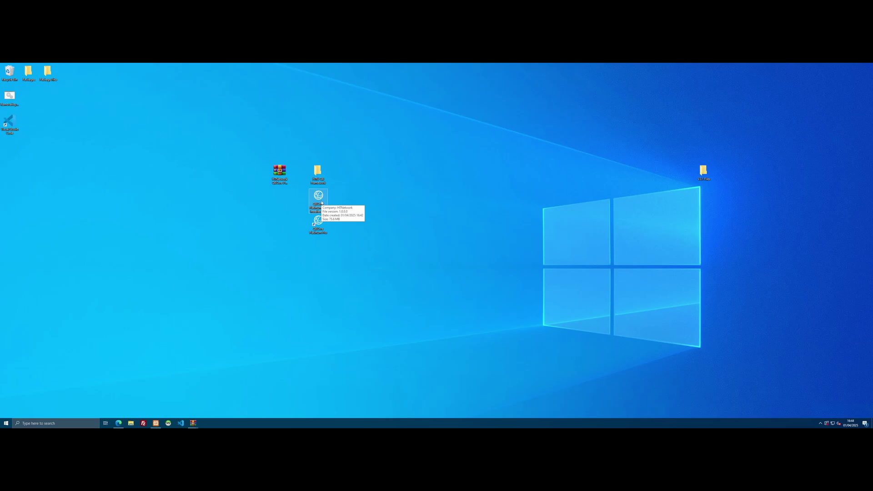
# Delete the installer, launch QBCore Platinum Pro to its key verification screen, and minimize Remote Desktop
pyautogui.press('Delete')
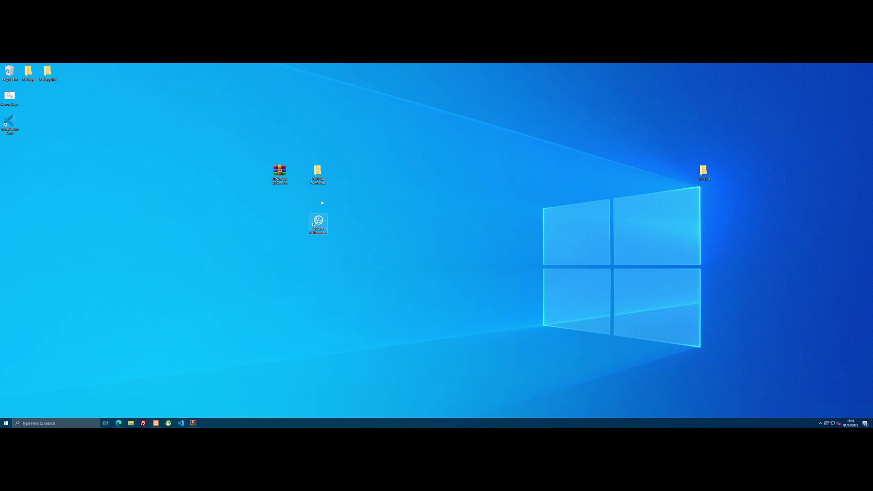
pyautogui.moveTo(320, 226); pyautogui.dragTo(321, 200)
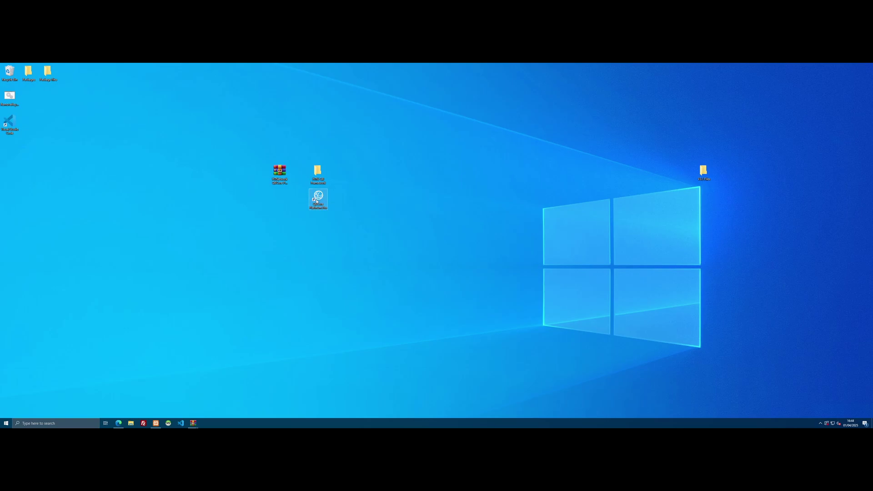
pyautogui.doubleClick(320, 204)
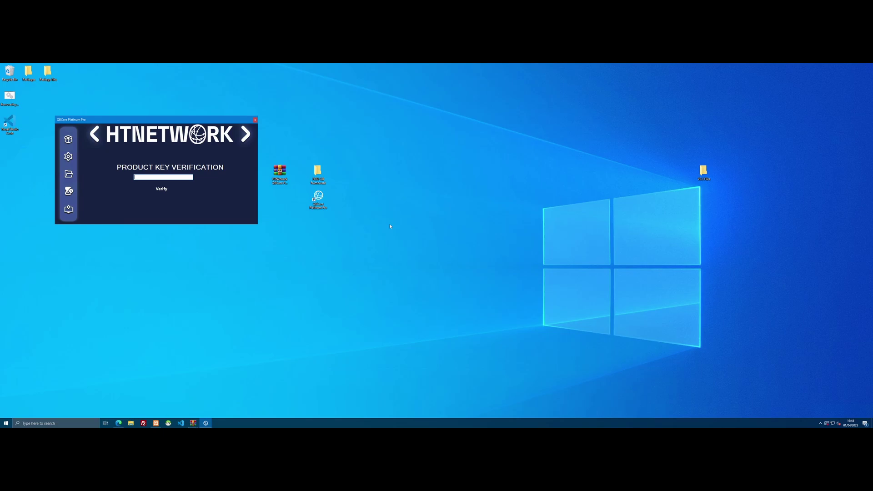
pyautogui.moveTo(122, 121); pyautogui.dragTo(447, 141)
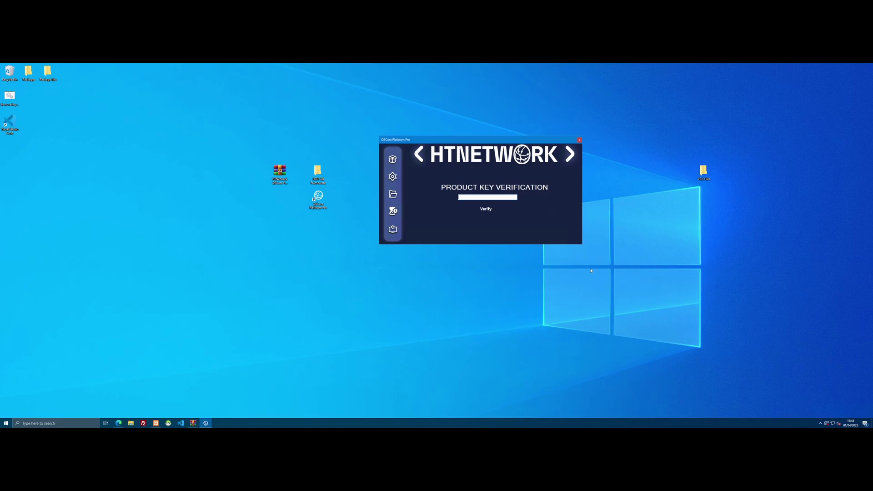
pyautogui.moveTo(460, 64)
pyautogui.click(489, 70)
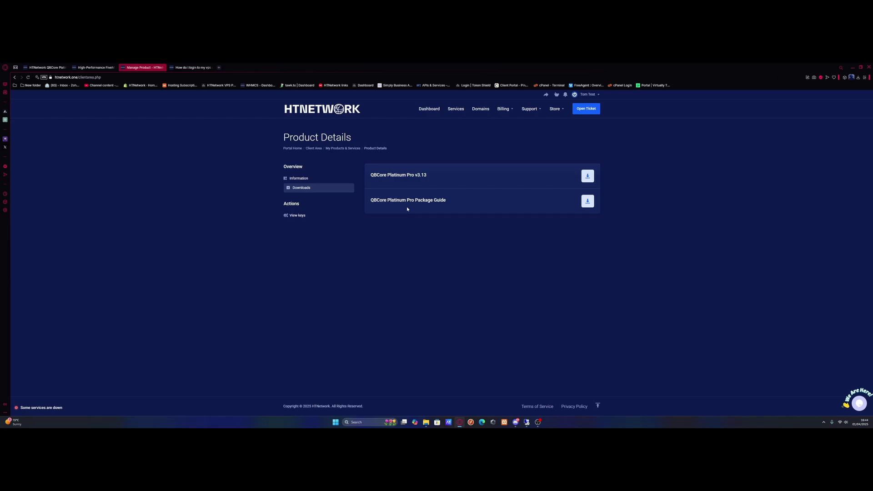
# Copy the product key from View keys and paste it into the installer's verification field
pyautogui.click(299, 216)
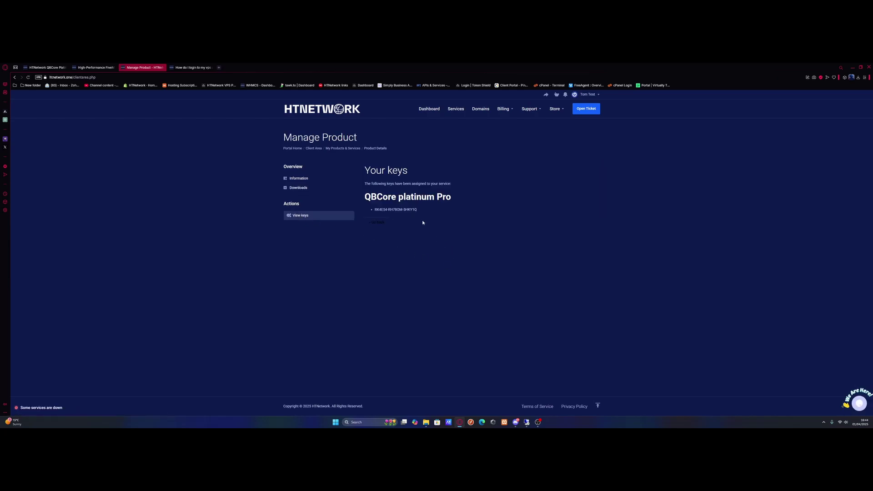
pyautogui.moveTo(405, 210); pyautogui.dragTo(374, 210)
pyautogui.hotkey('ctrl', 'c')
pyautogui.click(527, 422)
pyautogui.hotkey('ctrl', 'v')
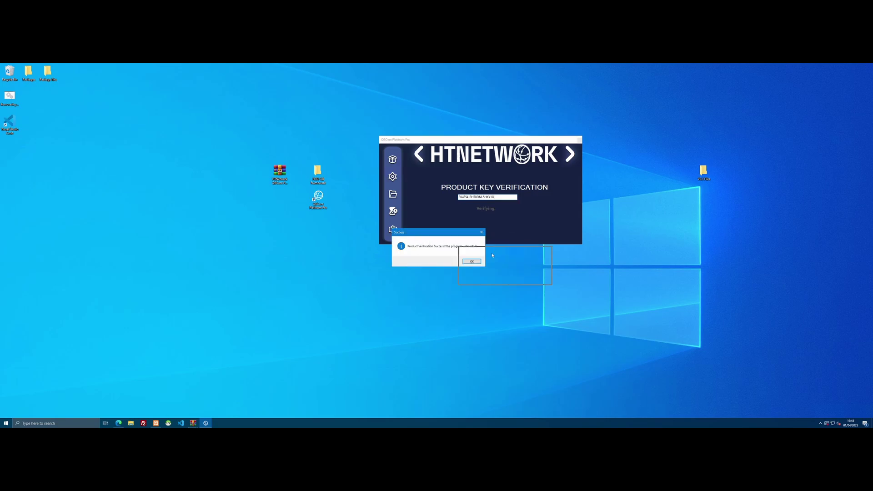
# Accept verification success, let the installer restart to Options, and place the FiveM Server folder beside the shortcut
pyautogui.moveTo(492, 255); pyautogui.dragTo(503, 259)
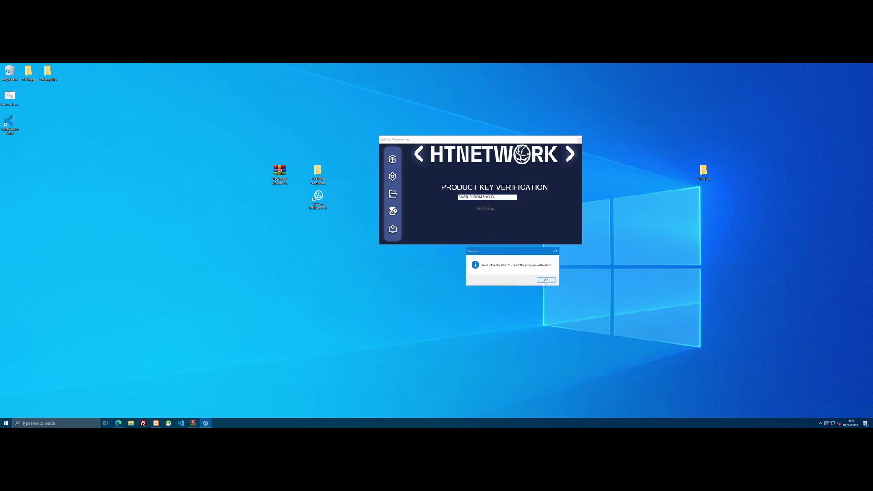
pyautogui.click(546, 280)
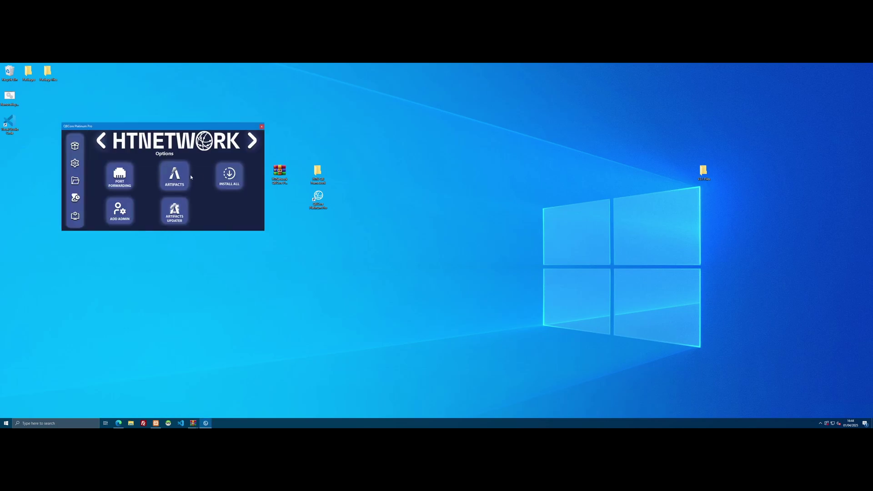
pyautogui.moveTo(146, 130); pyautogui.dragTo(472, 151)
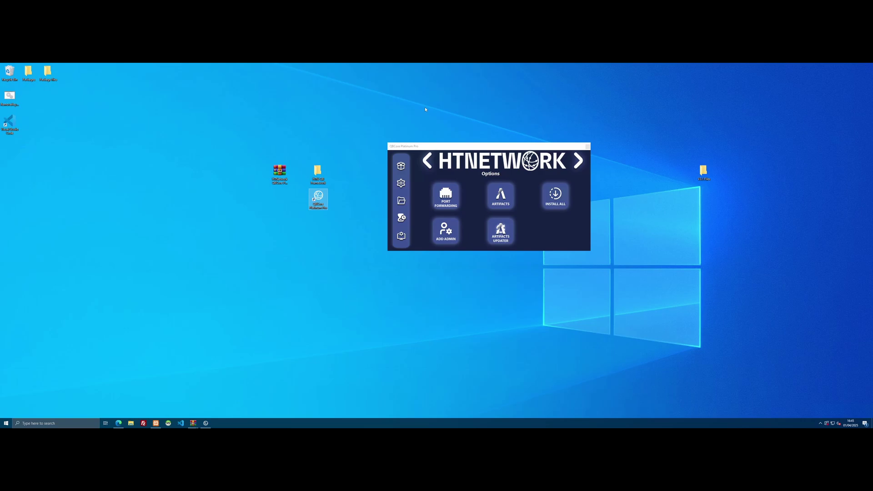
pyautogui.moveTo(480, 143); pyautogui.dragTo(553, 149)
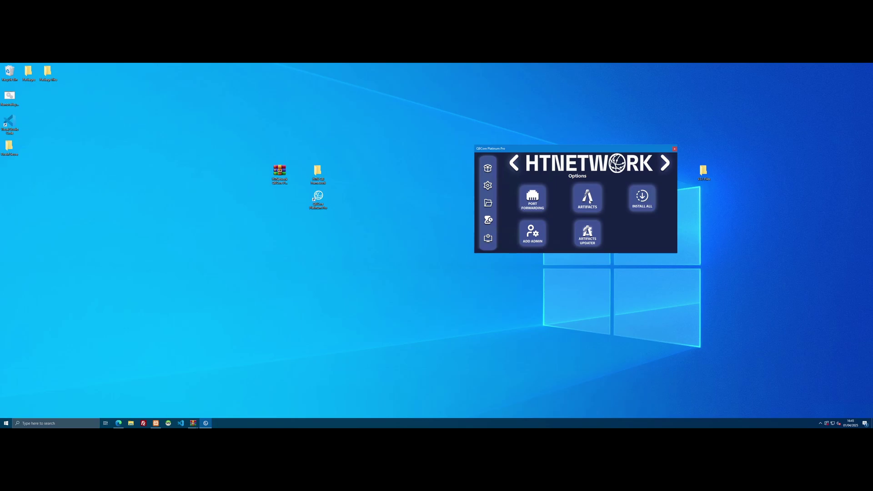
pyautogui.moveTo(9, 147); pyautogui.dragTo(313, 226)
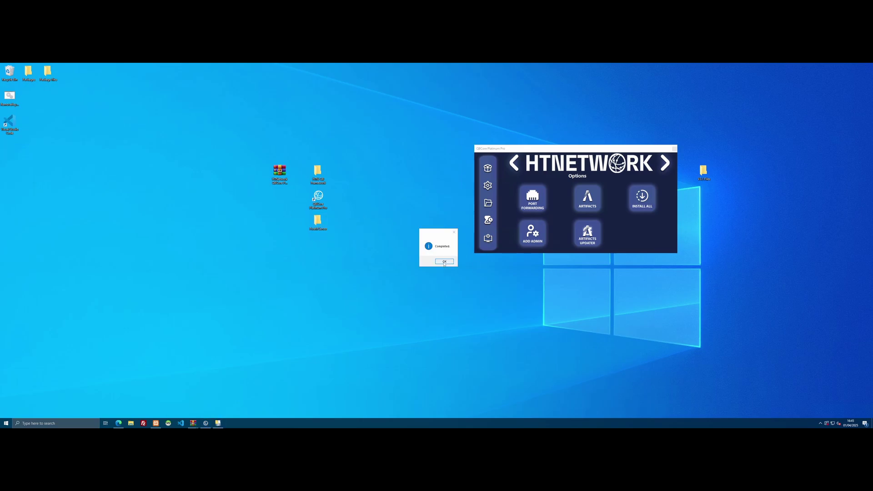
# Dismiss the completion message, open FiveM Server > Server Files, and run FXServer.exe
pyautogui.click(444, 261)
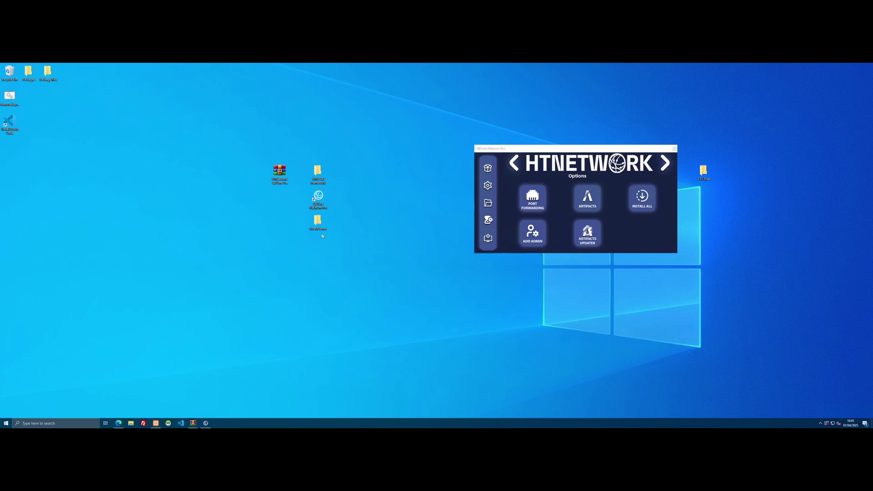
pyautogui.doubleClick(317, 223)
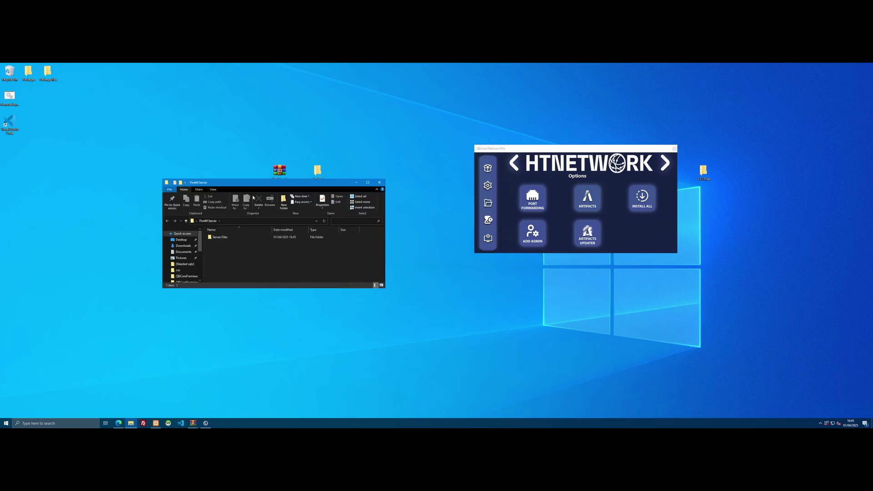
pyautogui.moveTo(242, 185); pyautogui.dragTo(342, 248)
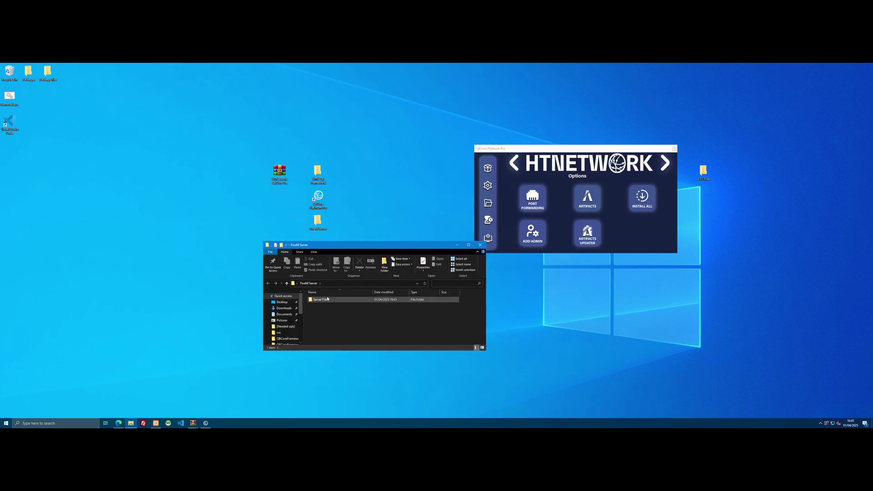
pyautogui.doubleClick(328, 300)
pyautogui.scroll(-5, 348, 318)
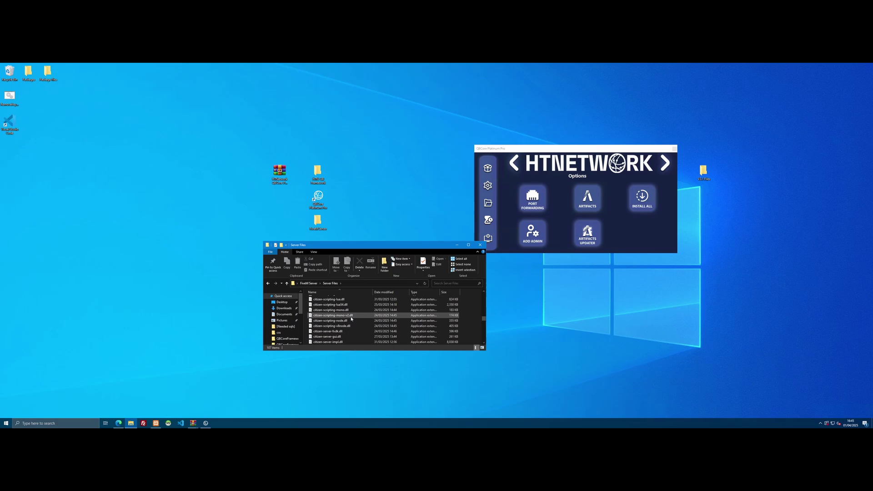
pyautogui.scroll(-1, 341, 321)
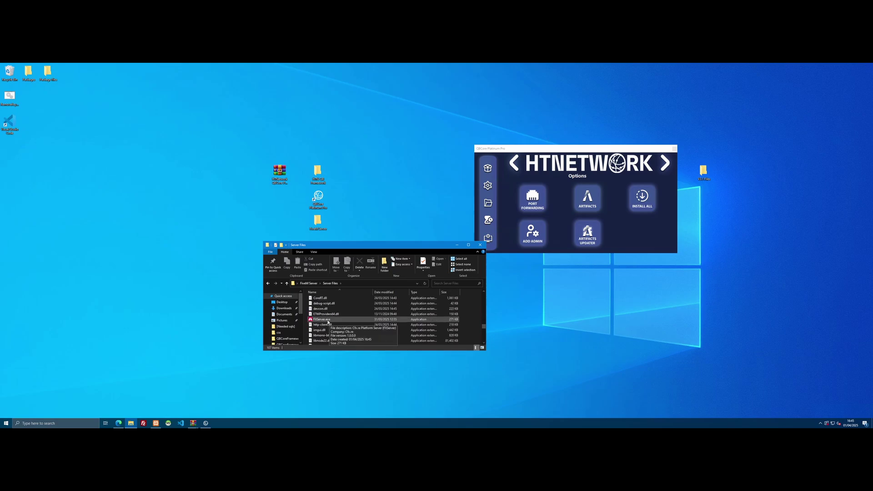
pyautogui.doubleClick(328, 320)
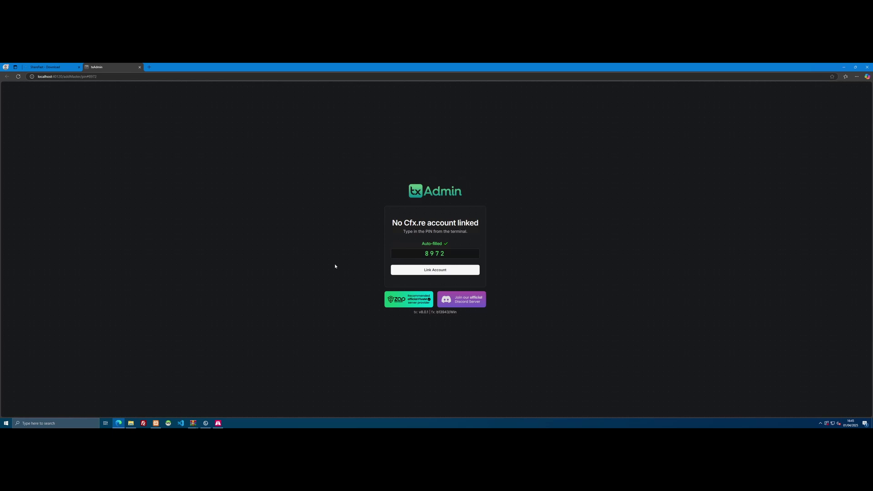
# Link the Cfx.re account with the auto-filled PIN, confirm the backup password, accept the terms and register
pyautogui.click(437, 272)
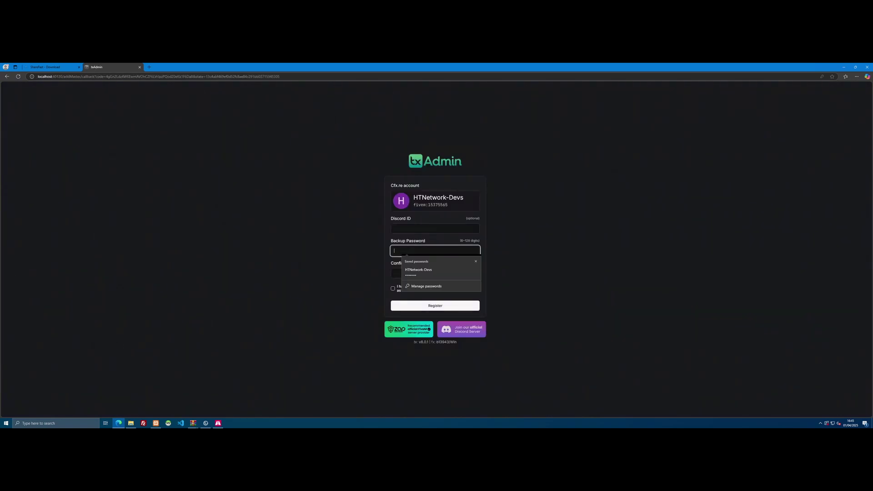
pyautogui.press('Escape')
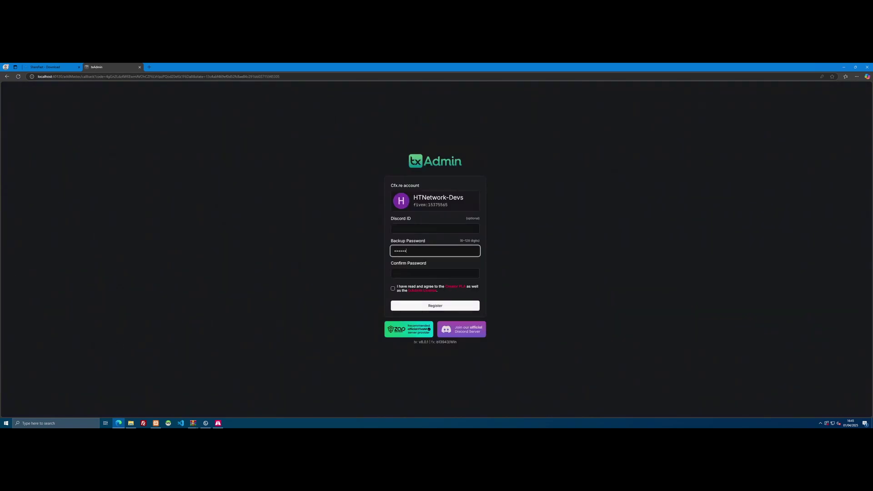
pyautogui.press('Tab')
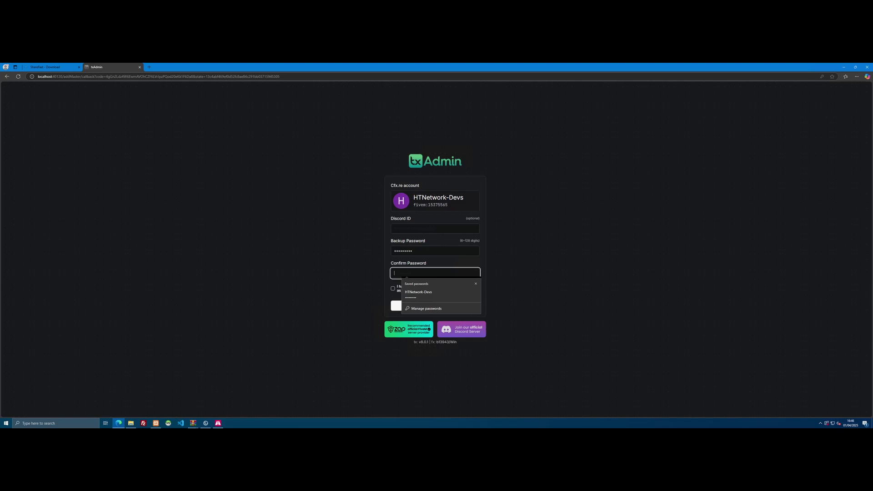
pyautogui.write('*')
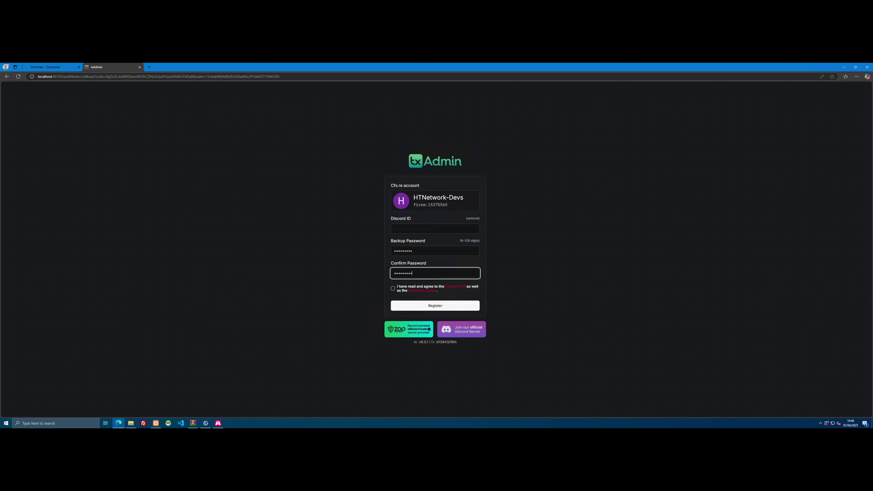
pyautogui.click(393, 288)
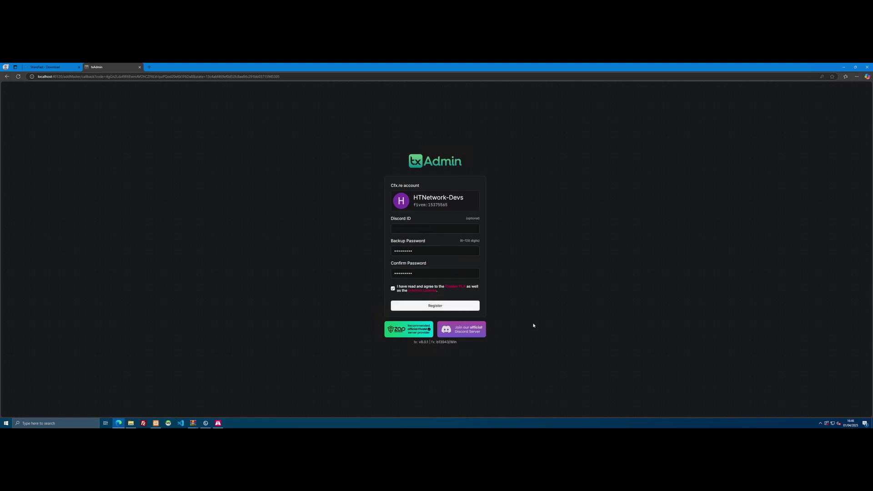
pyautogui.press('Return')
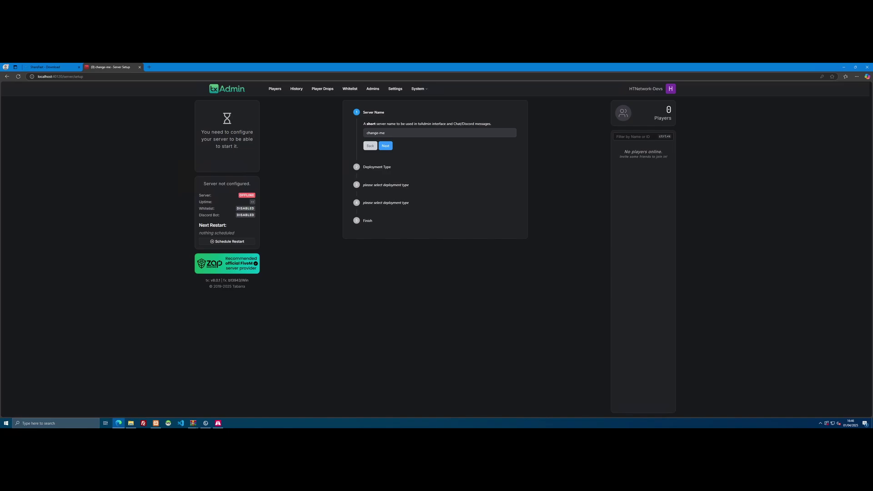
# Name the new txAdmin server 'HTN Video'
pyautogui.click(385, 133)
pyautogui.write('HT')
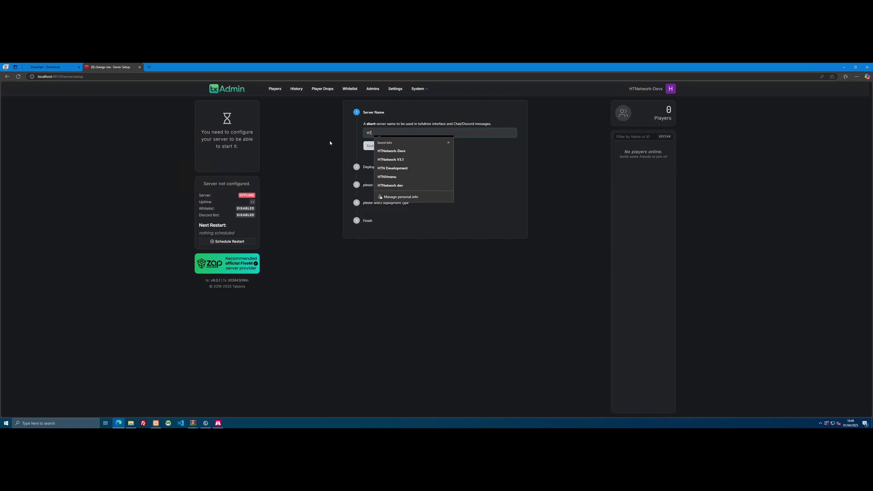
pyautogui.write('N Video')
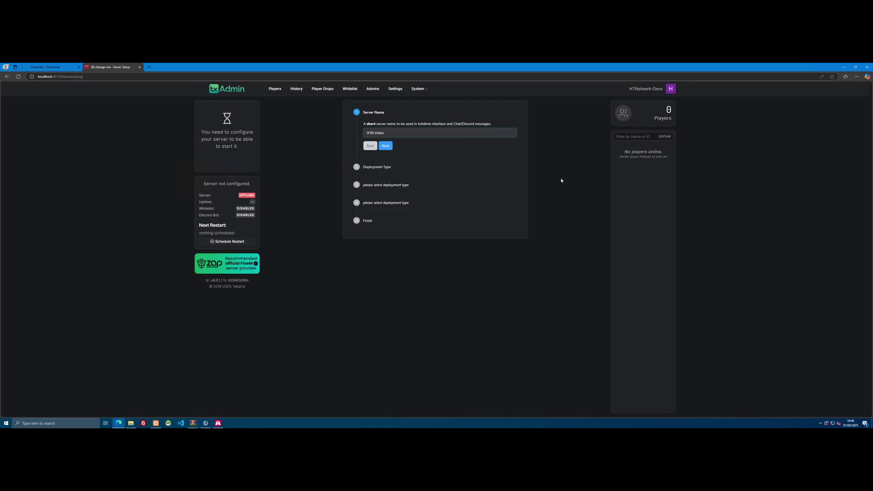
pyautogui.click(386, 145)
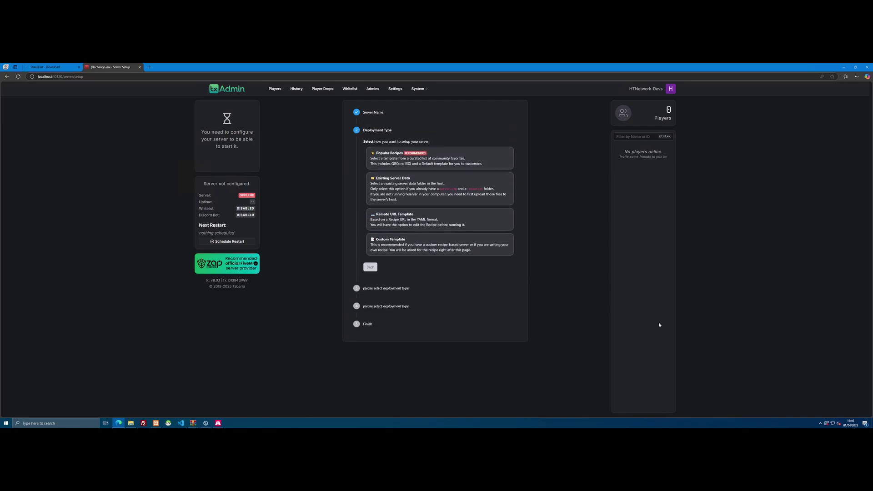
# Choose the QBCore Framework popular recipe, keep the suggested data folder, and accept it in the deployer
pyautogui.click(389, 157)
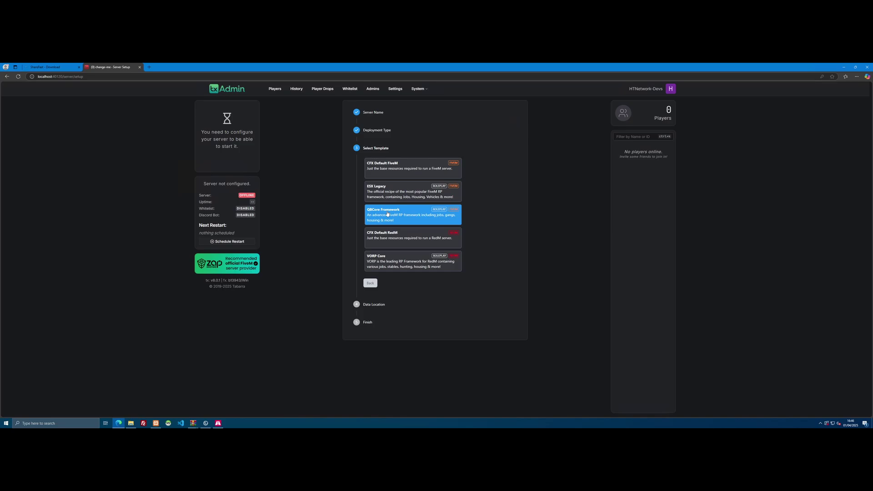
pyautogui.click(387, 214)
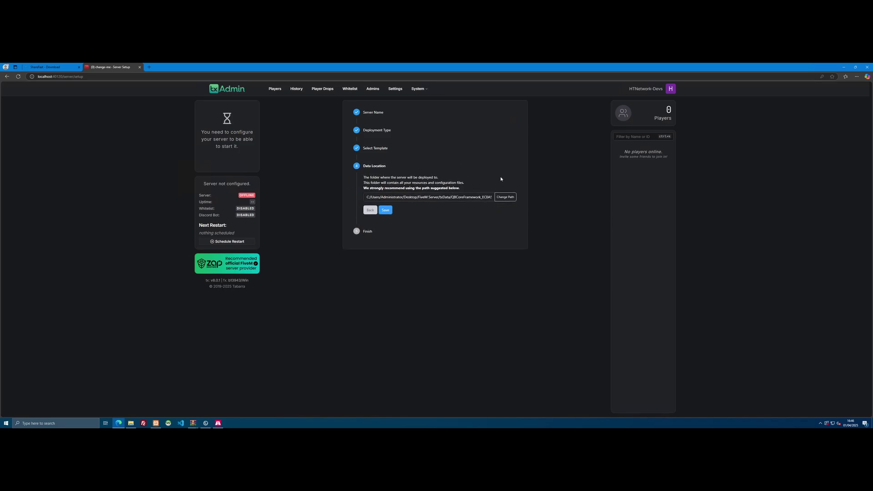
pyautogui.click(385, 210)
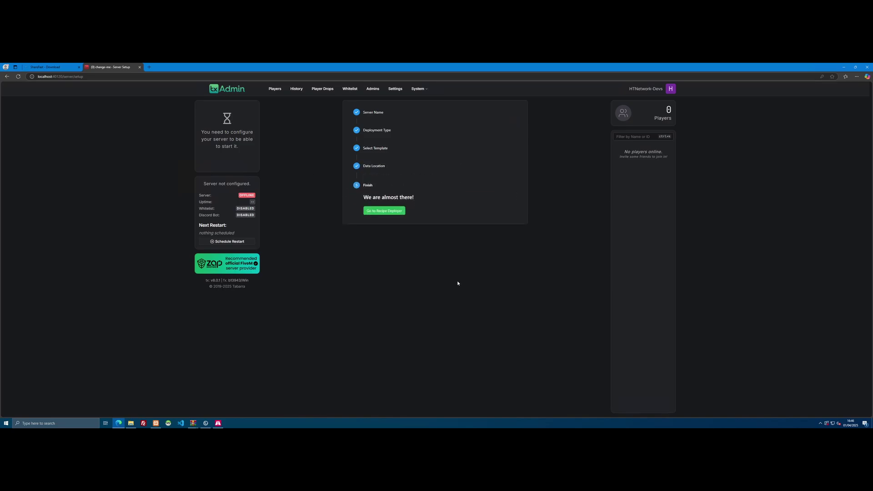
pyautogui.click(374, 211)
pyautogui.click(461, 232)
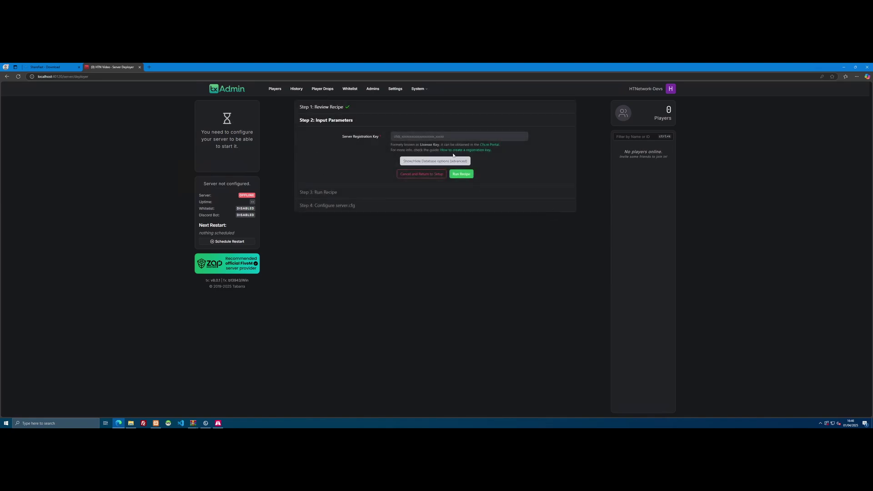
# Sign in to the Cfx.re Portal and copy an active server registration key
pyautogui.click(487, 146)
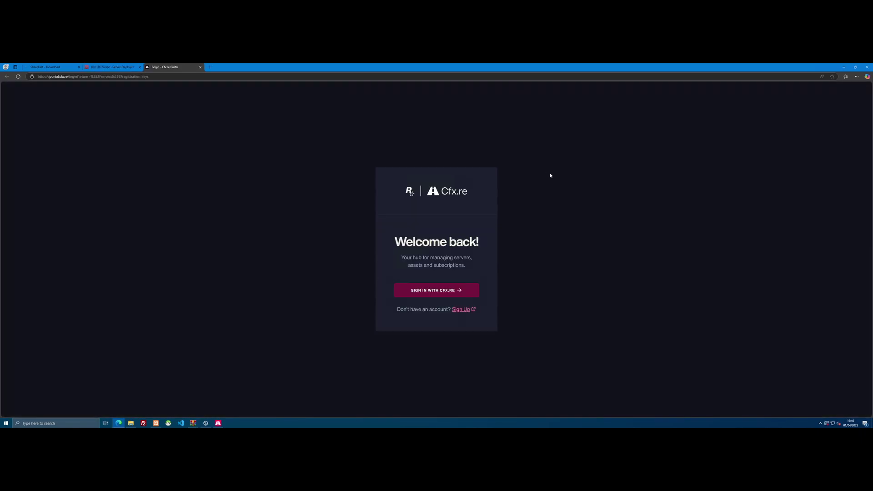
pyautogui.click(433, 293)
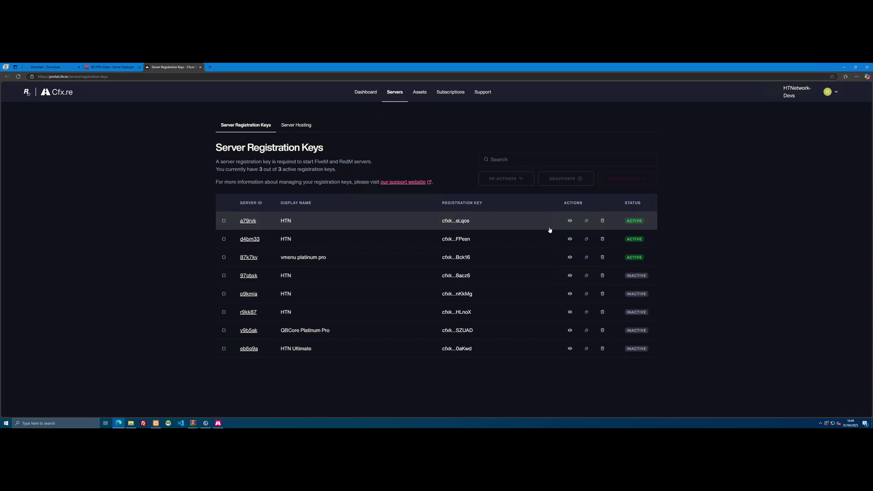
pyautogui.click(587, 221)
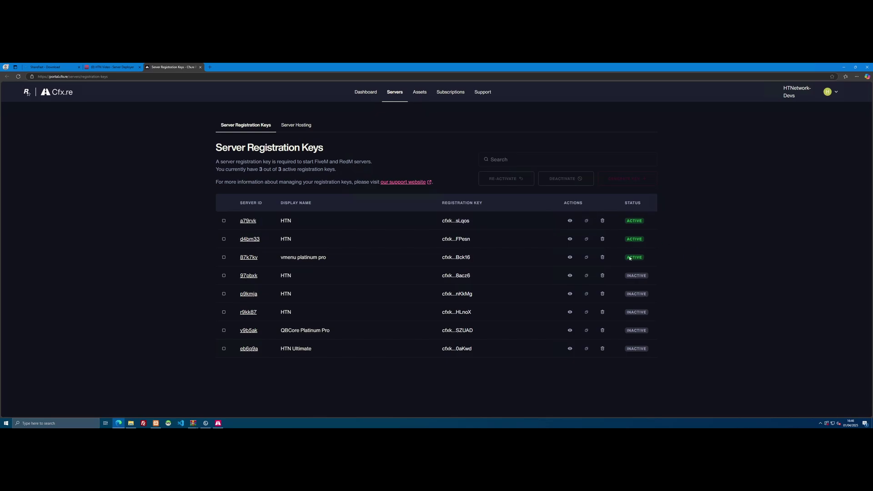
# Paste the copied Cfx.re key into txAdmin's Server Registration Key field
pyautogui.click(107, 67)
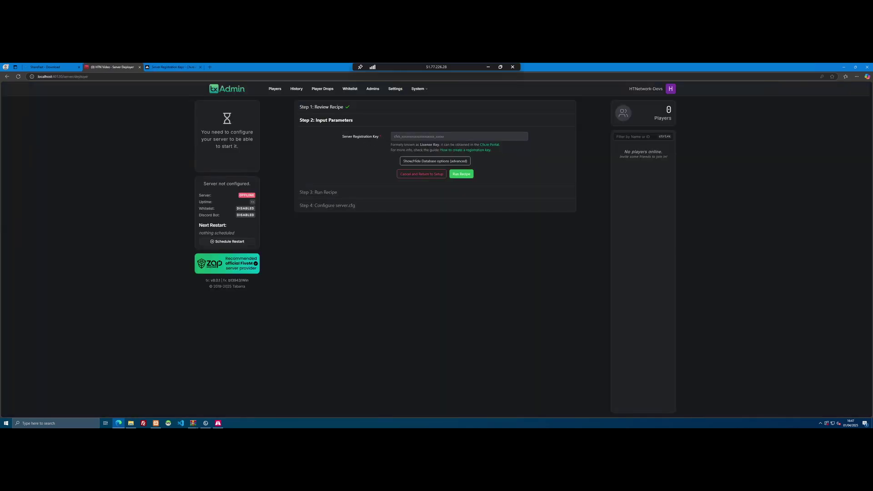
pyautogui.click(459, 137)
pyautogui.hotkey('ctrl', 'v')
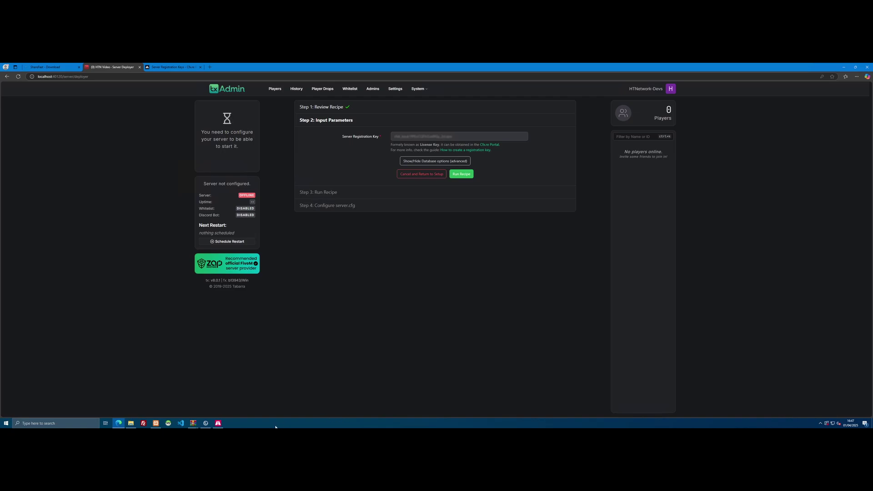
pyautogui.moveTo(156, 426)
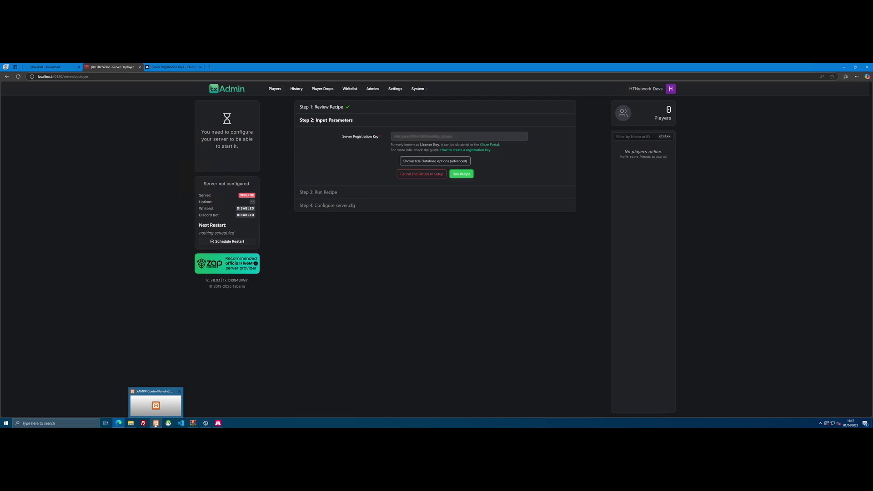
pyautogui.click(155, 425)
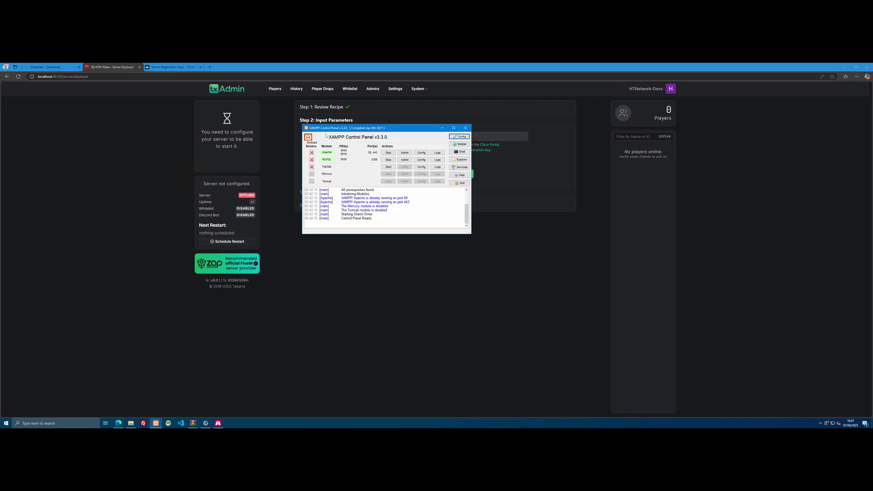
pyautogui.moveTo(325, 128); pyautogui.dragTo(453, 229)
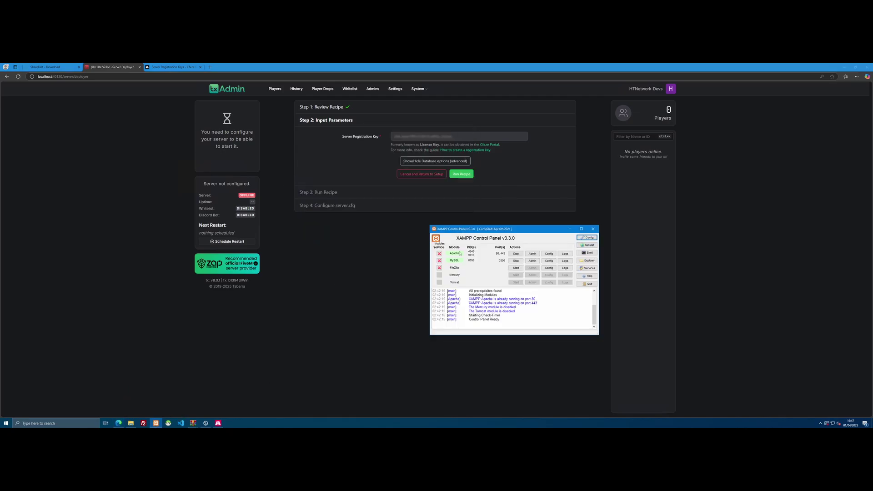
pyautogui.click(569, 230)
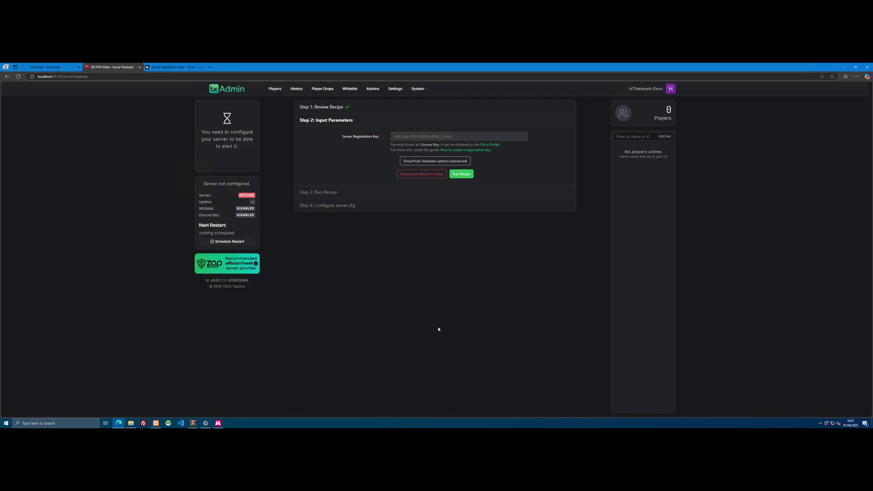
pyautogui.click(156, 423)
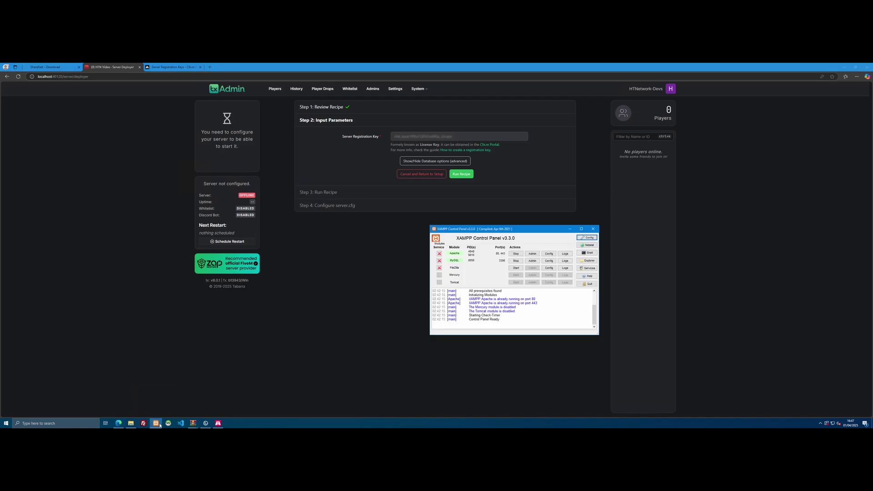
pyautogui.click(365, 283)
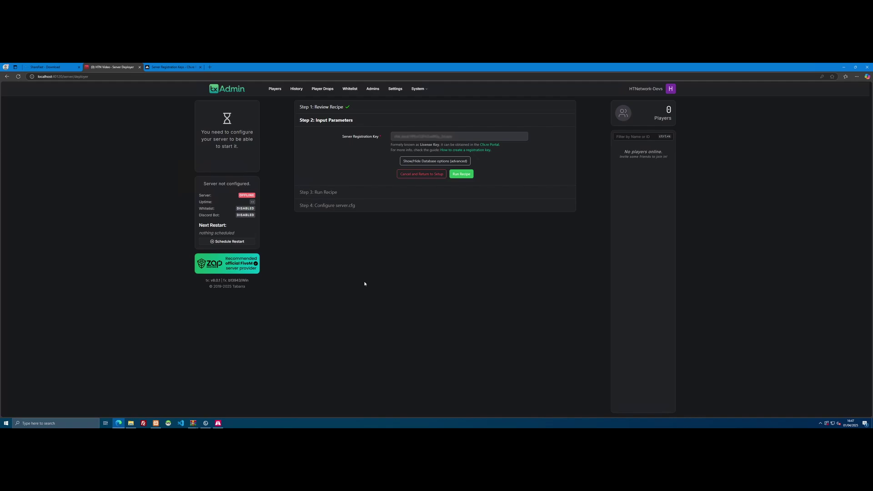
# Run the QBCore recipe deployment to 100%, closing the server files window that pops up
pyautogui.click(458, 174)
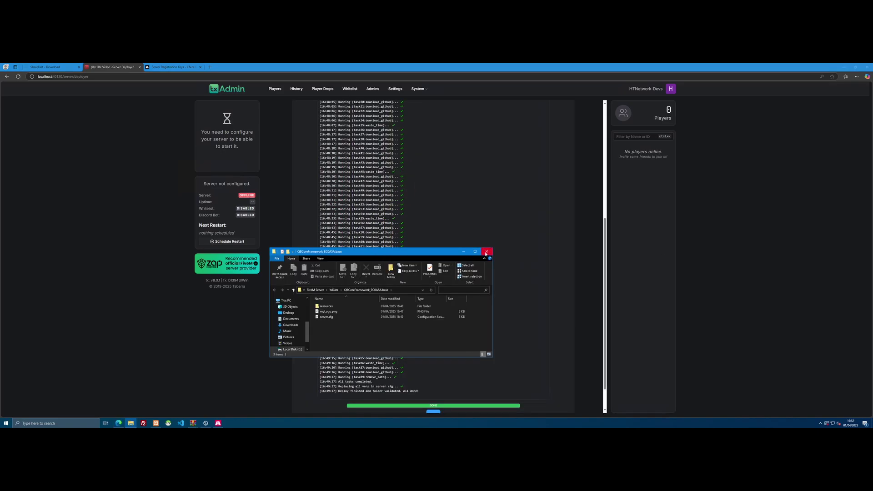
pyautogui.click(487, 252)
pyautogui.scroll(-1, 479, 259)
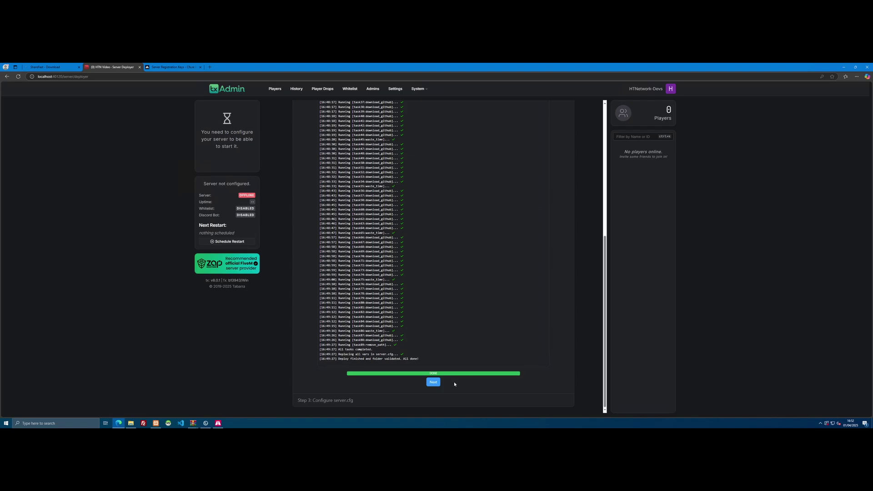
# Advance to Step 4 and look over the generated server.cfg
pyautogui.click(433, 382)
pyautogui.scroll(-1, 452, 257)
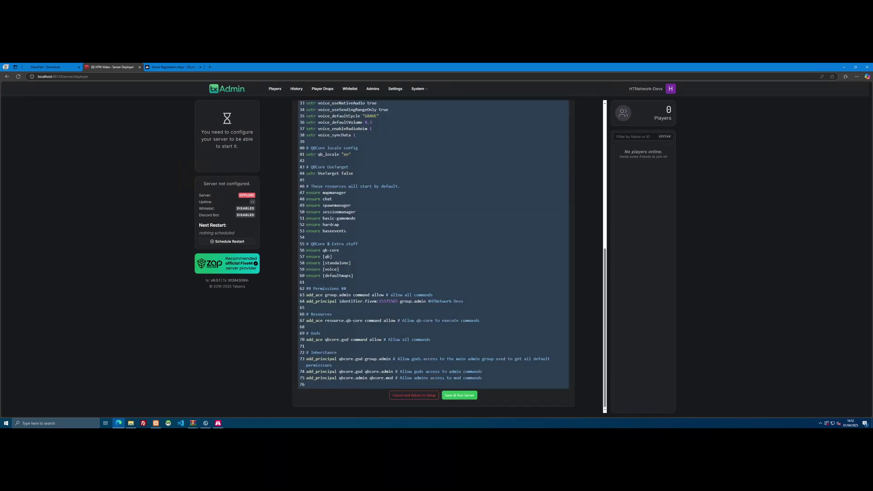
pyautogui.scroll(6, 452, 256)
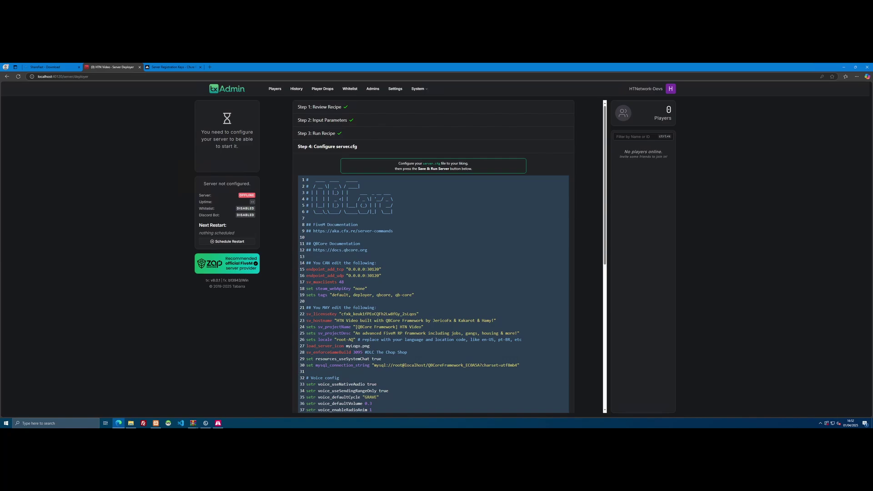
pyautogui.scroll(-6, 449, 256)
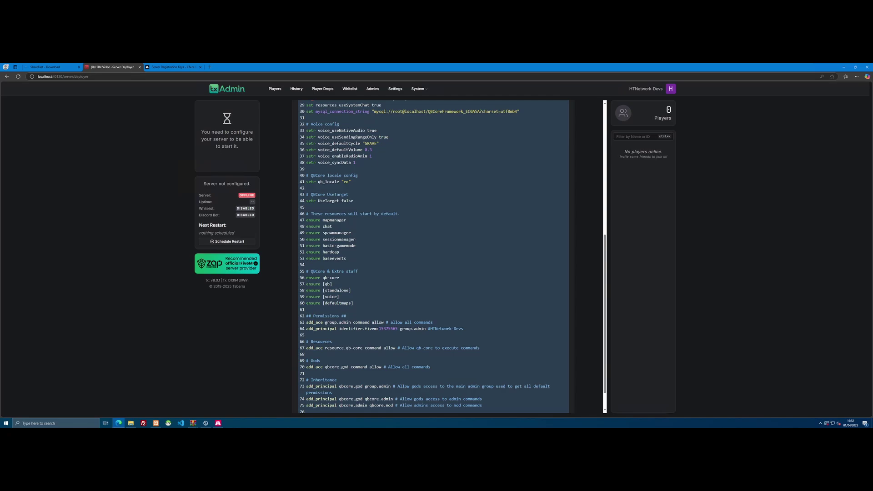
# Save server.cfg and start the HTN Video server, then stop it after it comes online
pyautogui.click(460, 395)
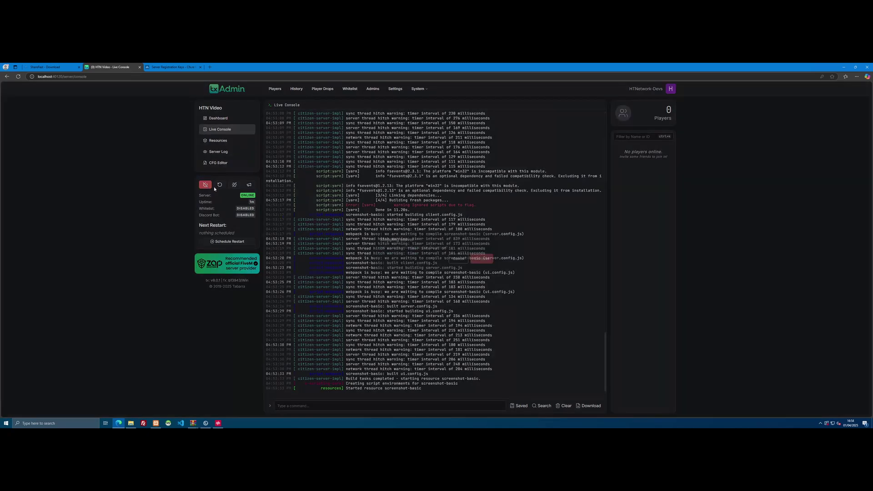
pyautogui.click(206, 185)
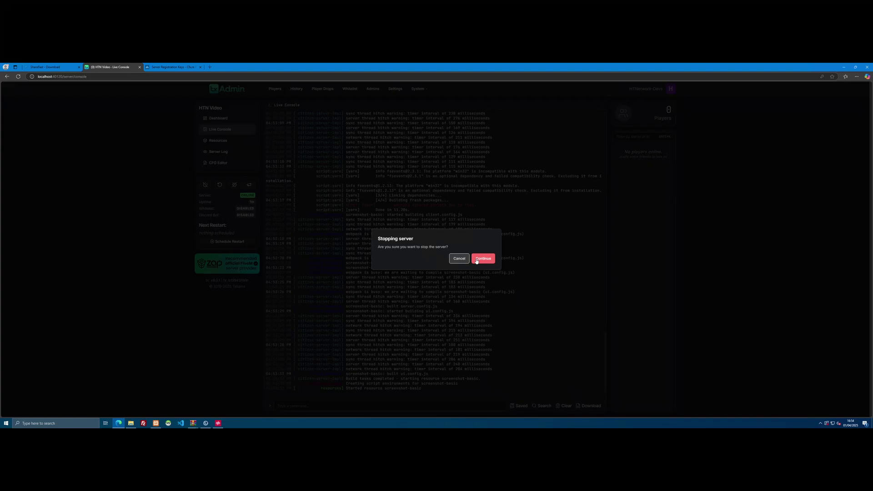
pyautogui.click(483, 259)
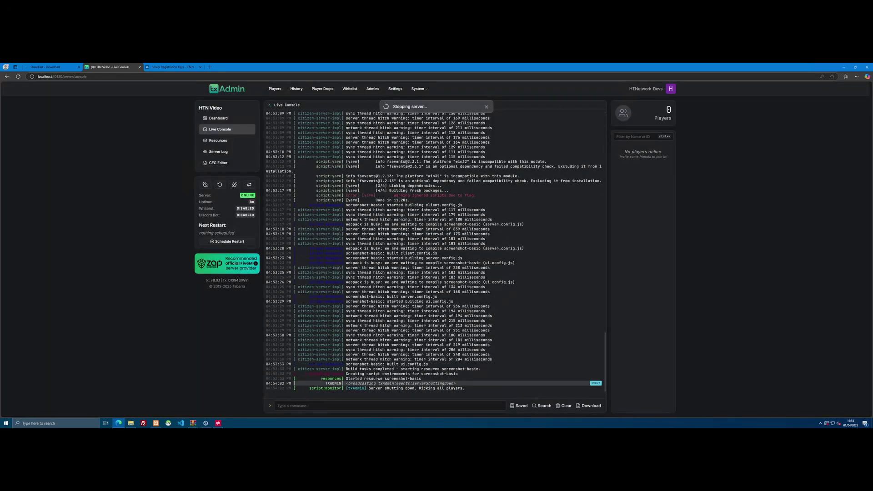
# Minimize the browser, server console, XAMPP and Explorer, and bring the centred installer window forward
pyautogui.click(843, 67)
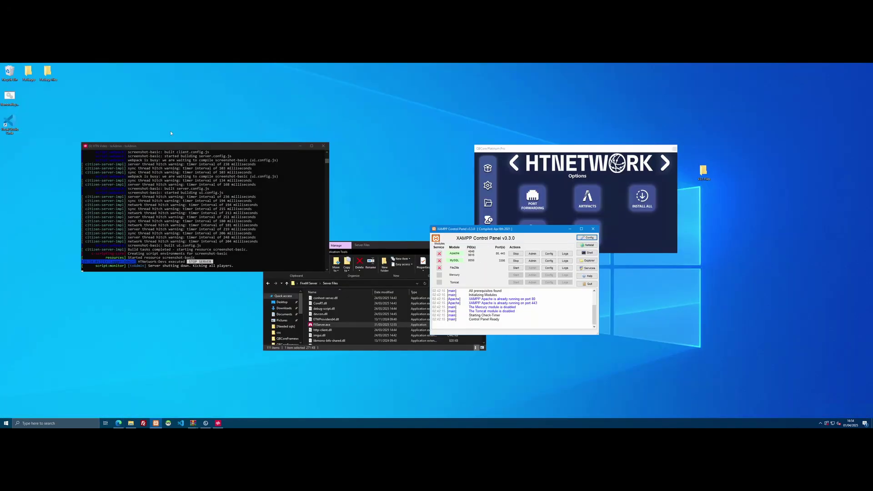
pyautogui.click(301, 147)
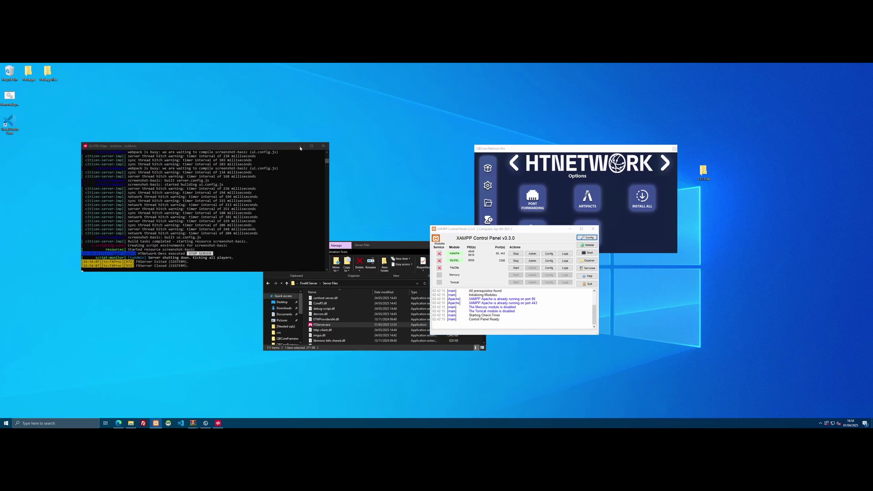
pyautogui.click(570, 229)
pyautogui.click(460, 245)
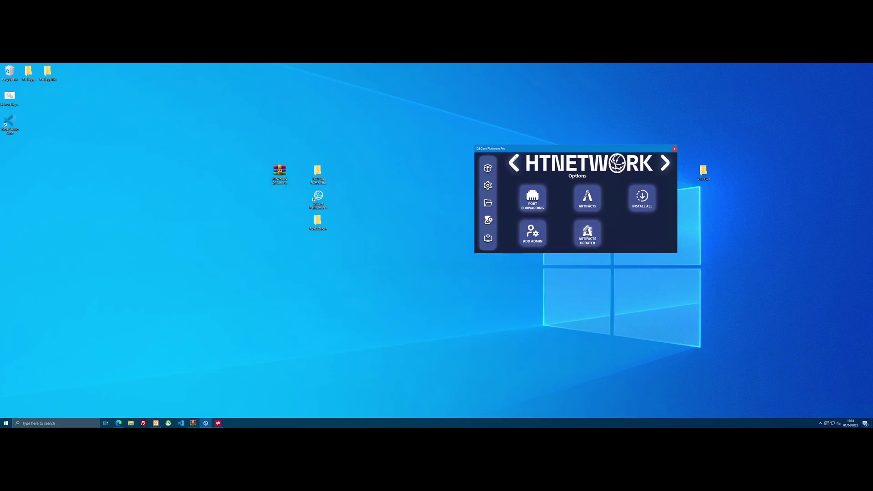
pyautogui.moveTo(510, 148); pyautogui.dragTo(417, 144)
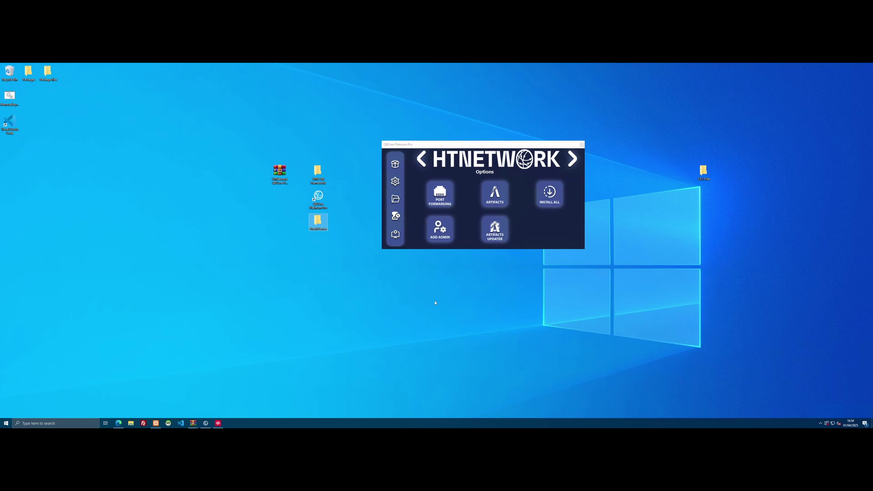
pyautogui.click(407, 233)
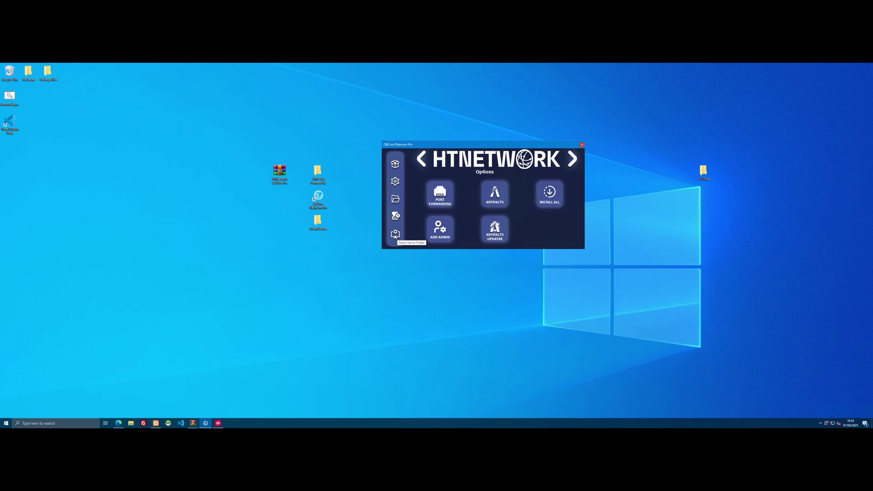
# Set the installer's server folder to Desktop > FiveM Server
pyautogui.click(395, 234)
pyautogui.click(402, 189)
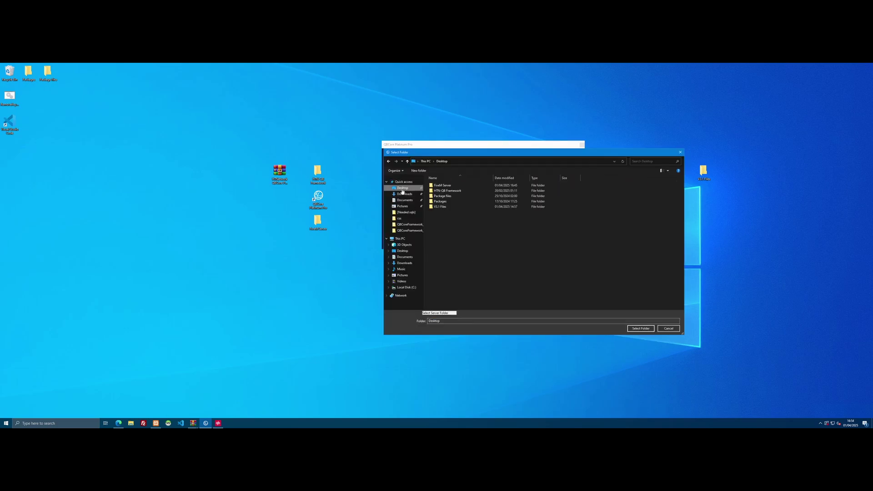
pyautogui.click(443, 186)
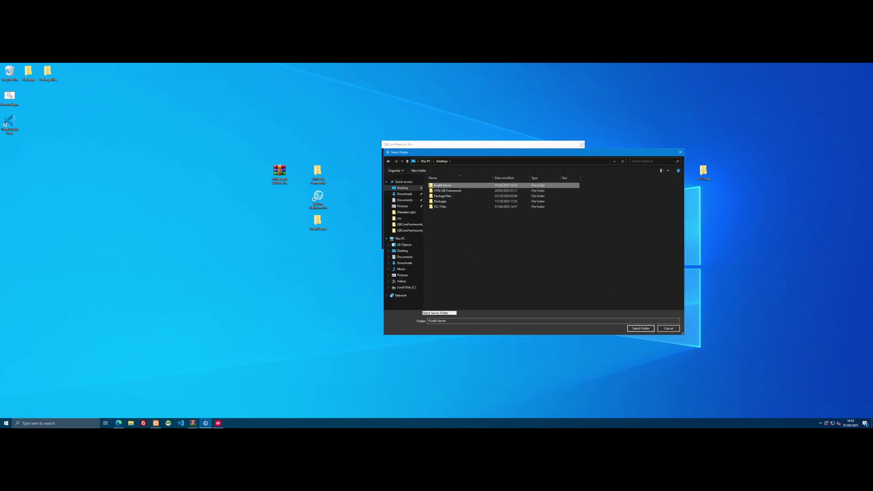
pyautogui.click(641, 329)
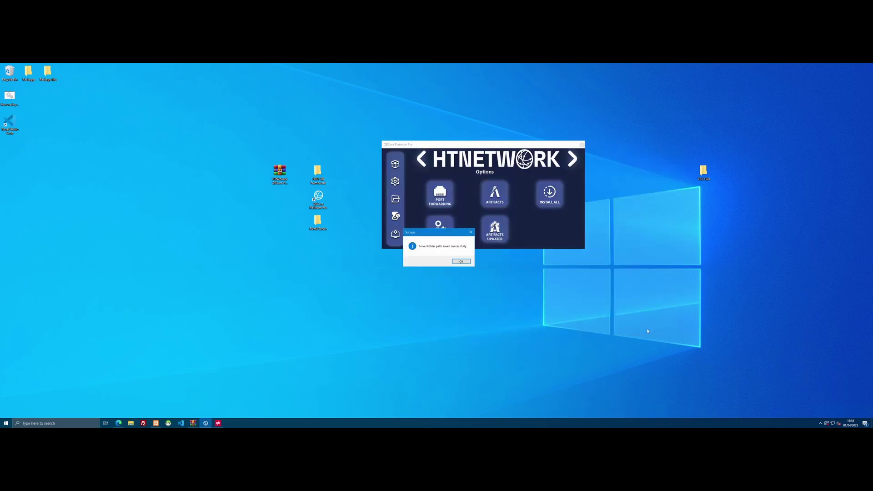
pyautogui.click(460, 262)
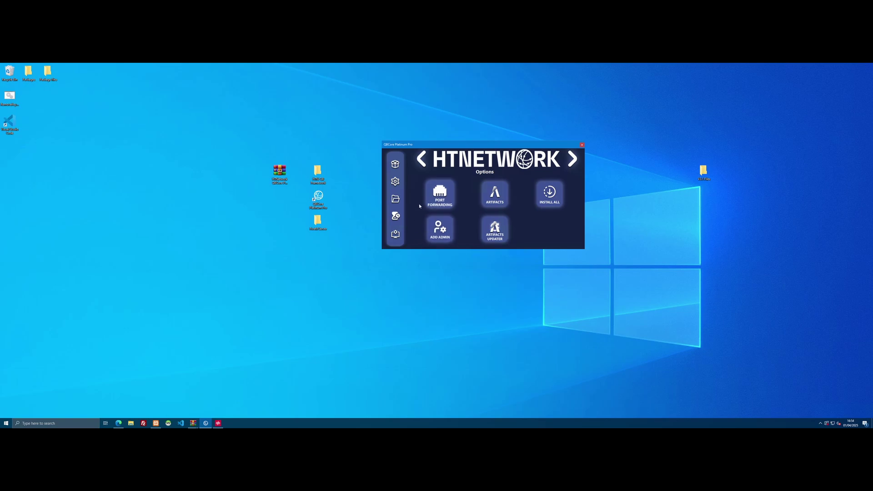
# Install the package from the Desktop's HTN-QB Framework folder
pyautogui.click(394, 199)
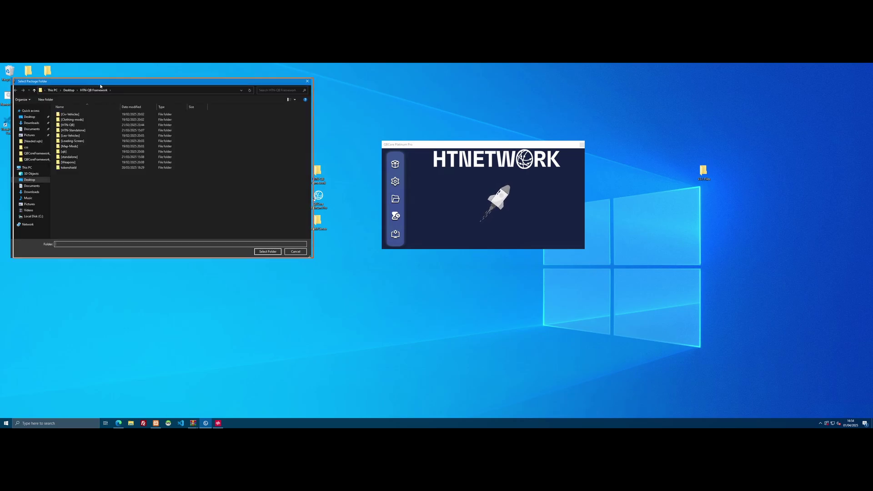
pyautogui.moveTo(93, 82); pyautogui.dragTo(484, 125)
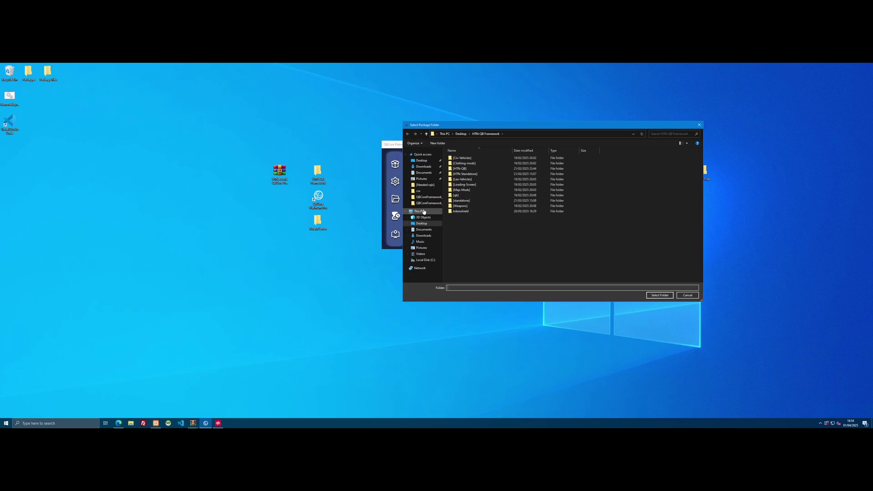
pyautogui.click(420, 163)
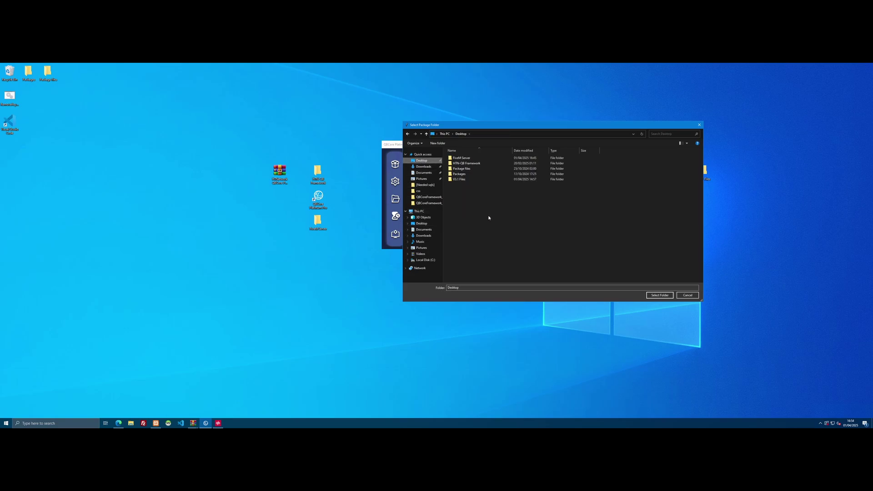
pyautogui.click(462, 163)
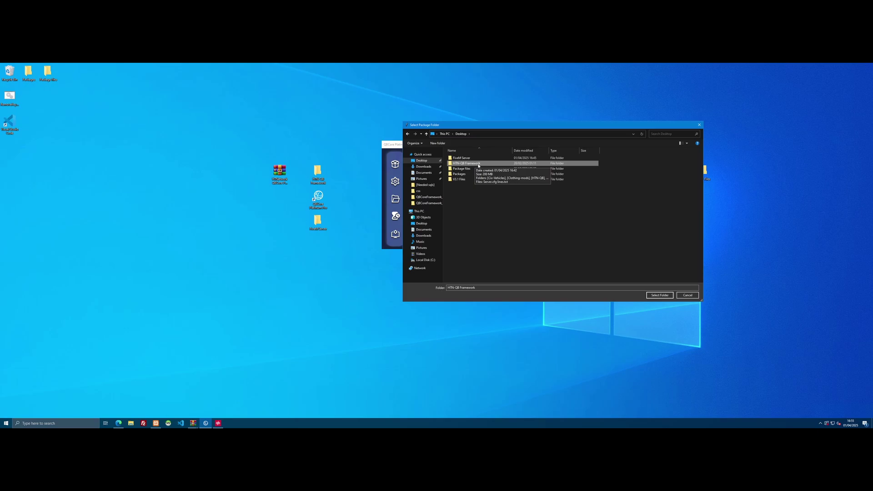
pyautogui.click(658, 295)
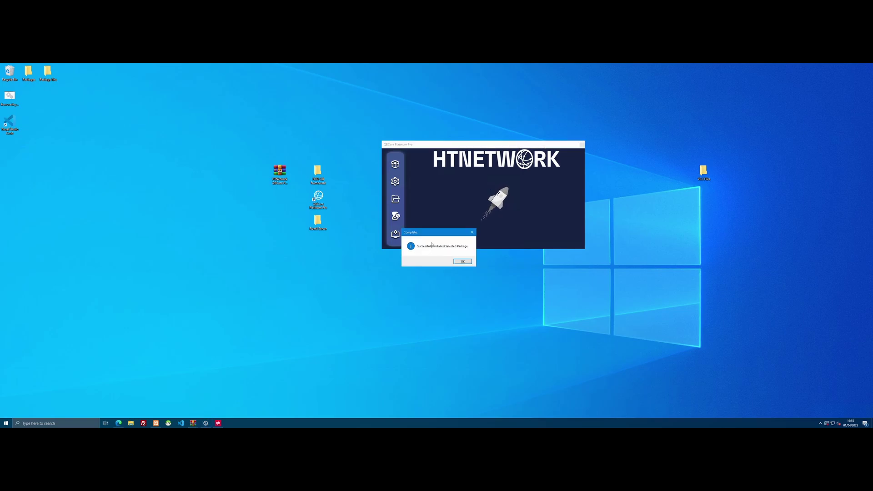
pyautogui.moveTo(431, 236); pyautogui.dragTo(482, 239)
pyautogui.click(515, 264)
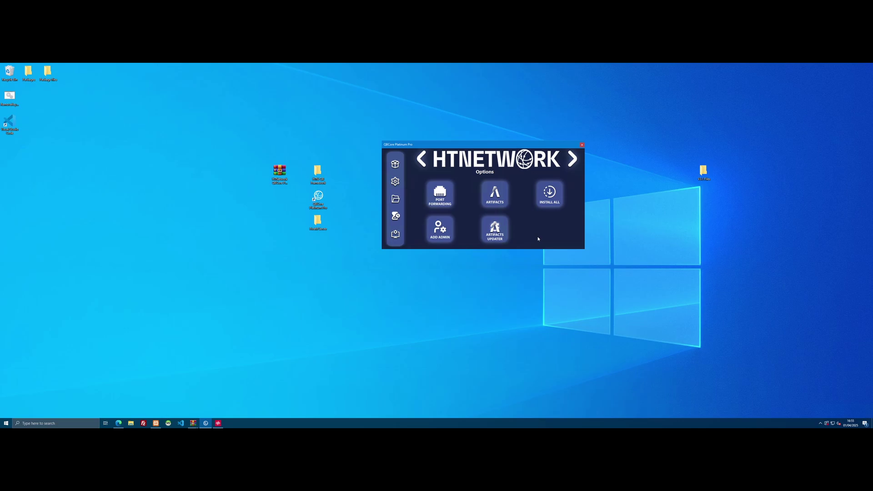
pyautogui.click(395, 165)
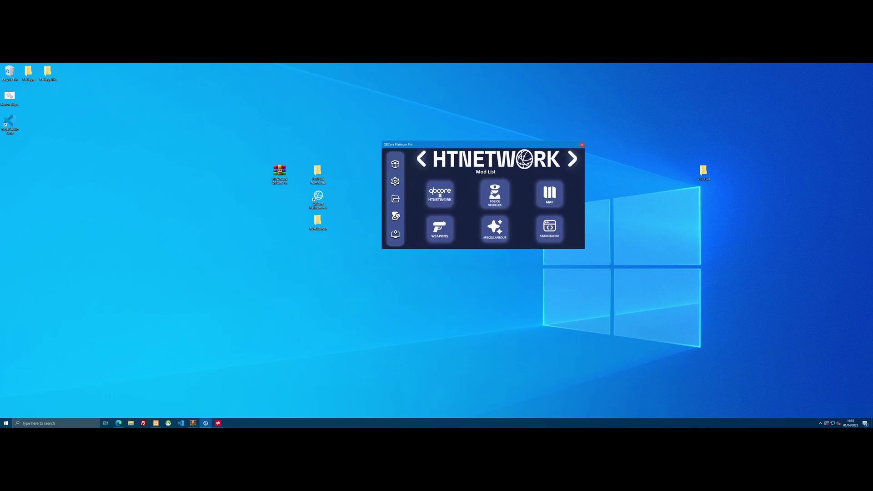
pyautogui.click(573, 161)
pyautogui.click(422, 159)
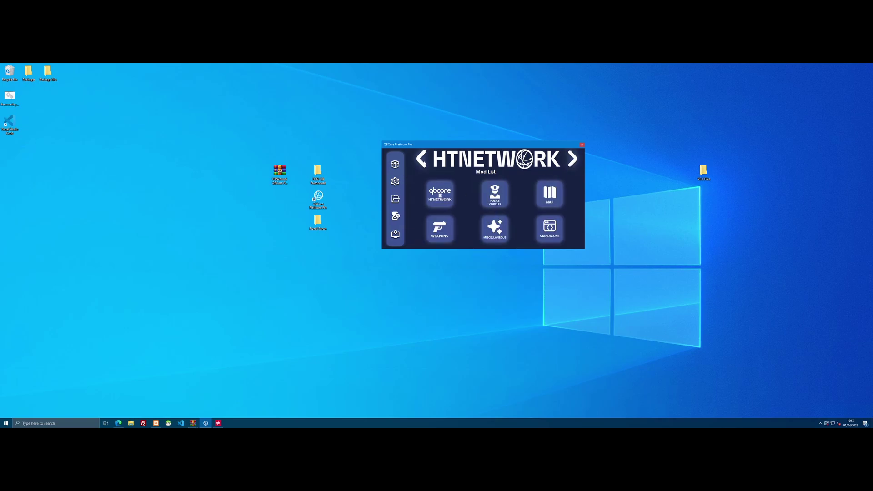
pyautogui.click(441, 208)
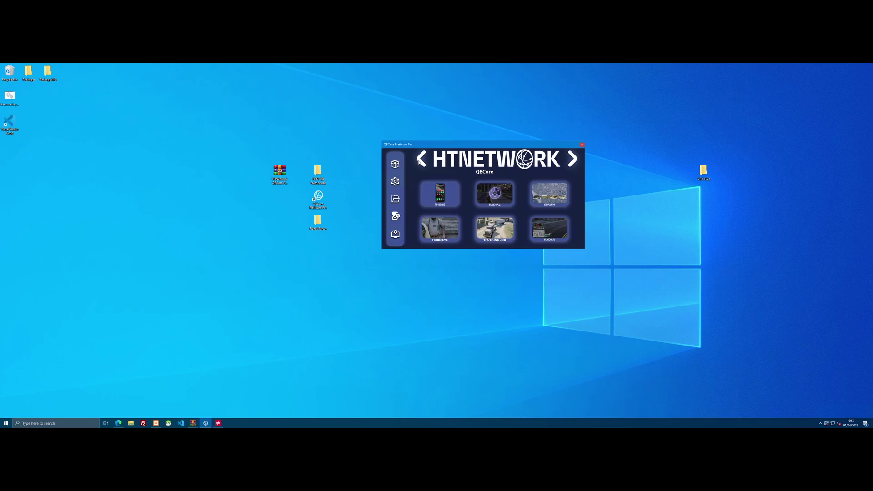
pyautogui.click(395, 164)
pyautogui.click(504, 204)
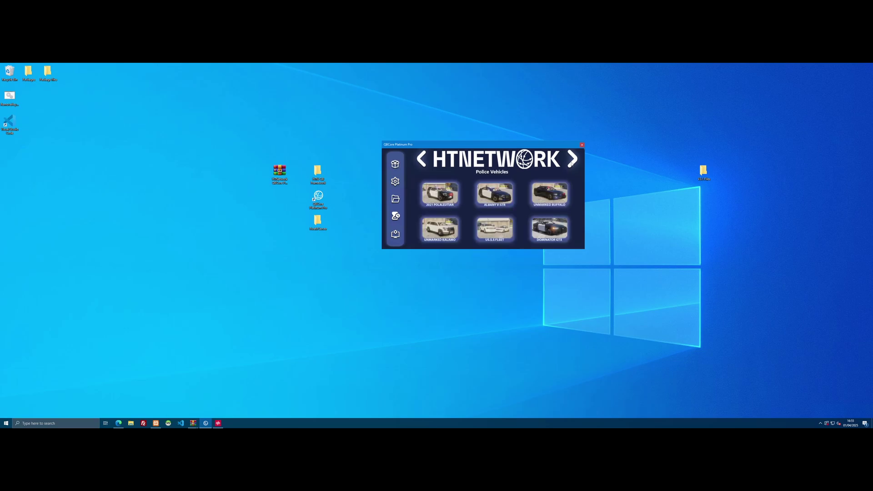
pyautogui.click(423, 161)
pyautogui.click(423, 162)
pyautogui.click(423, 162)
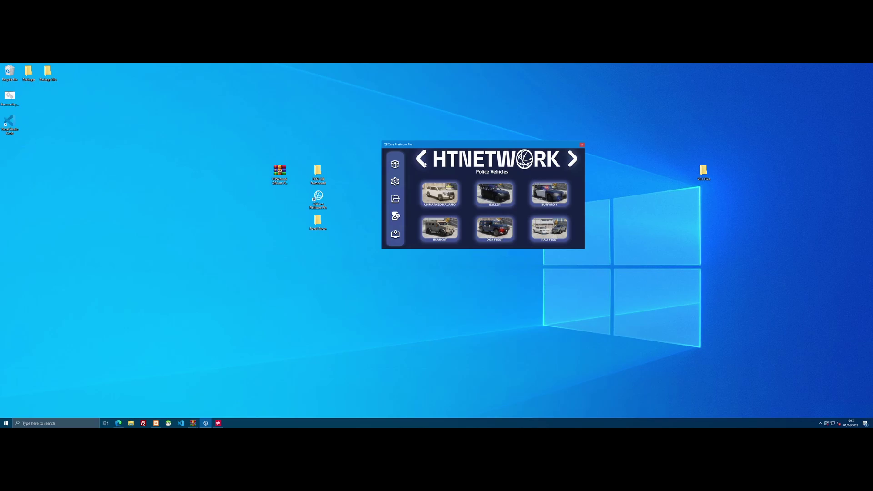
pyautogui.click(423, 161)
pyautogui.click(440, 230)
pyautogui.click(423, 162)
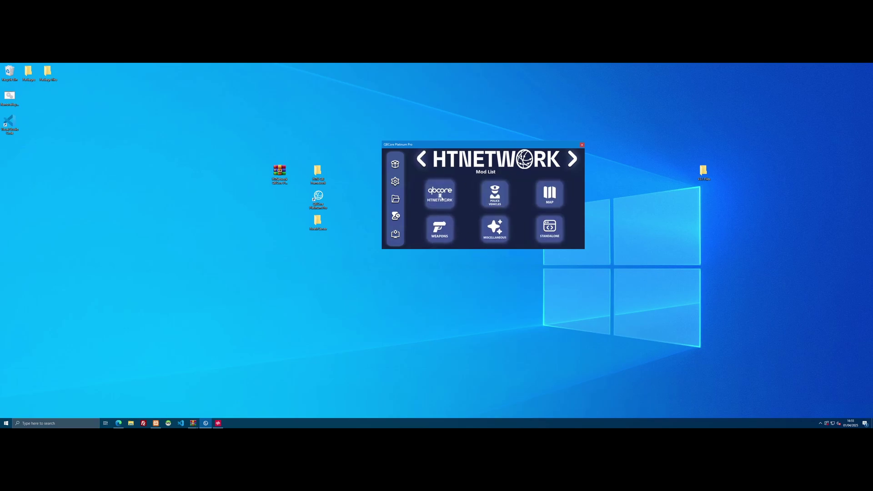
pyautogui.click(440, 196)
pyautogui.click(422, 160)
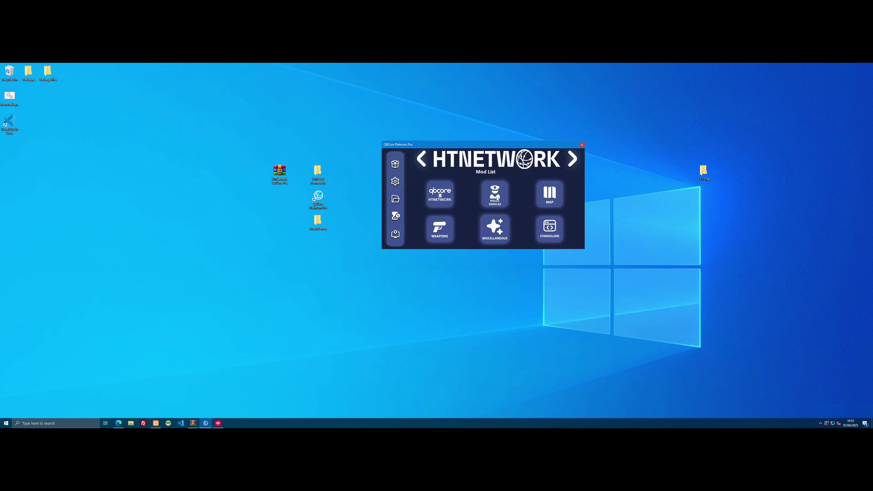
pyautogui.click(496, 198)
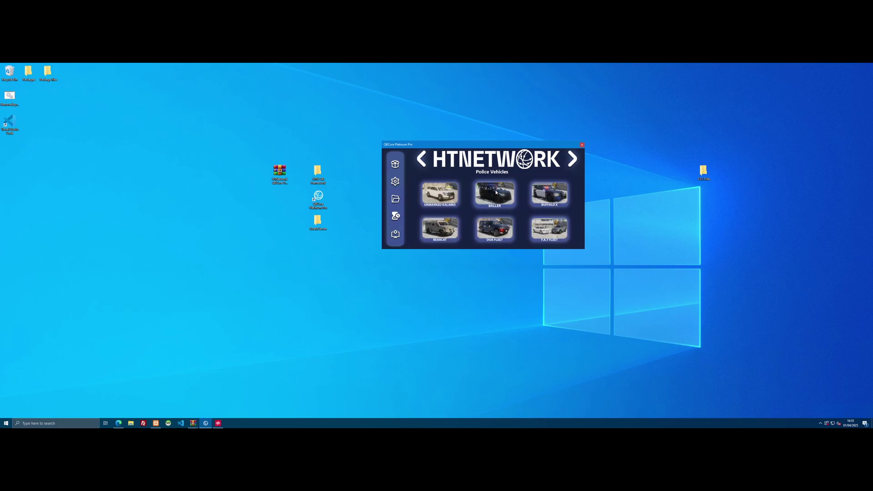
pyautogui.click(572, 160)
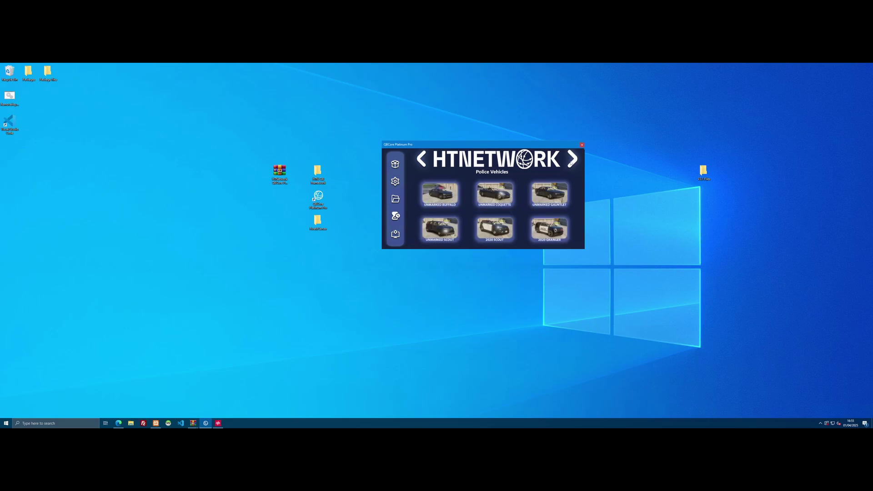
pyautogui.click(394, 165)
pyautogui.click(572, 160)
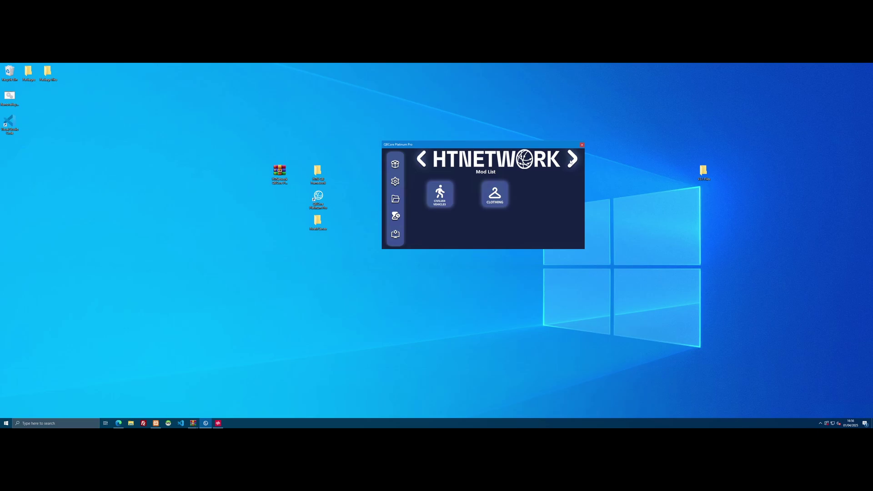
pyautogui.click(450, 205)
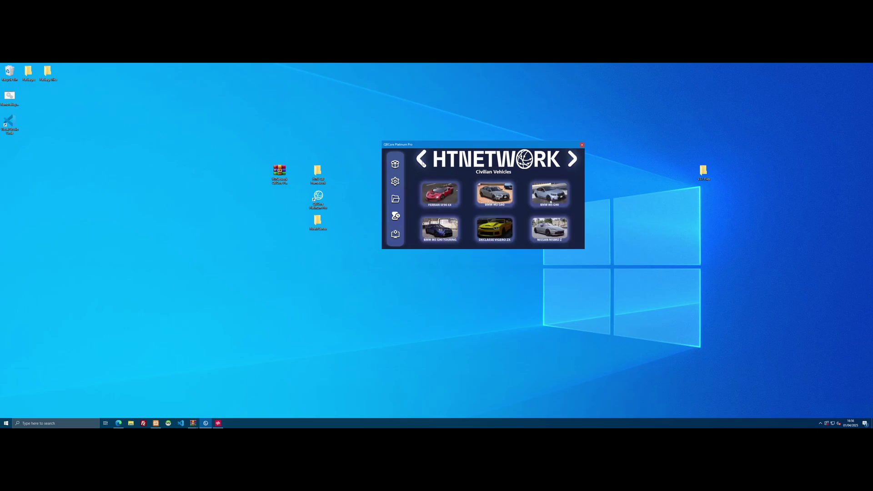
pyautogui.click(421, 160)
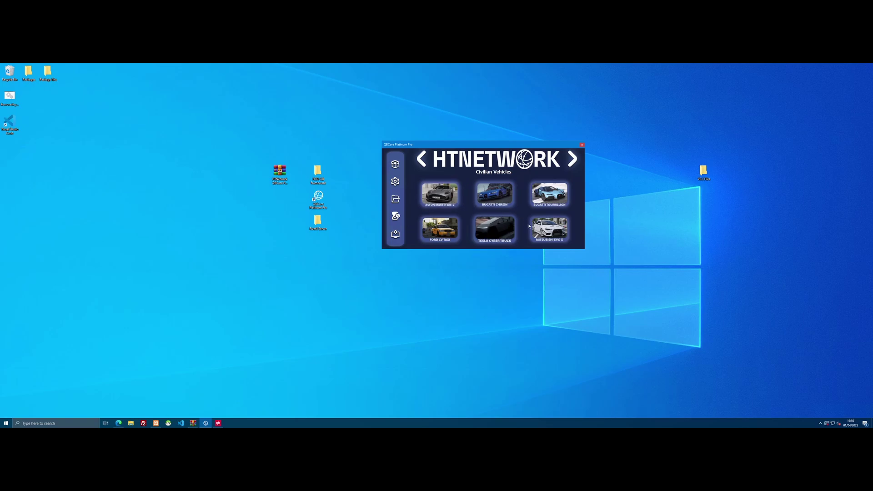
pyautogui.click(422, 161)
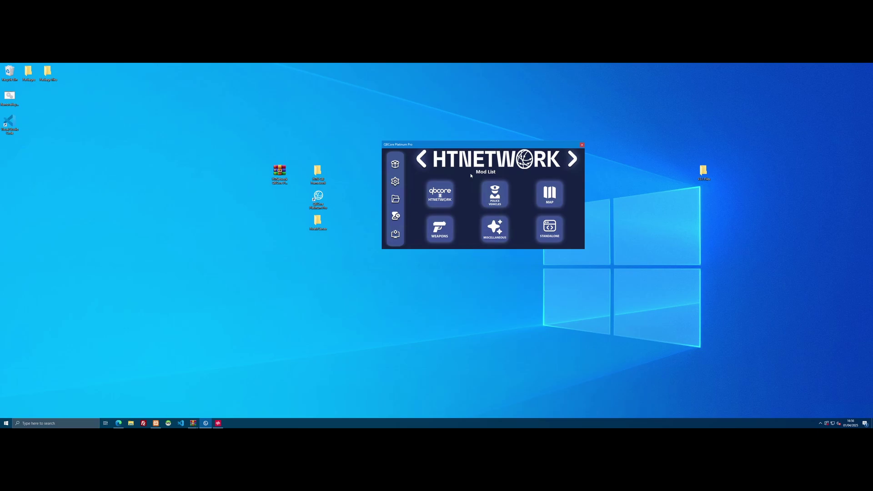
pyautogui.click(503, 201)
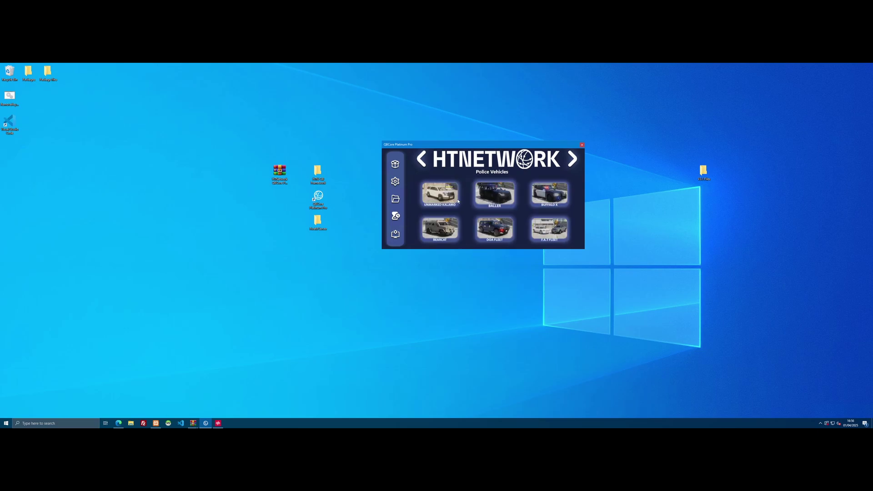
pyautogui.click(396, 164)
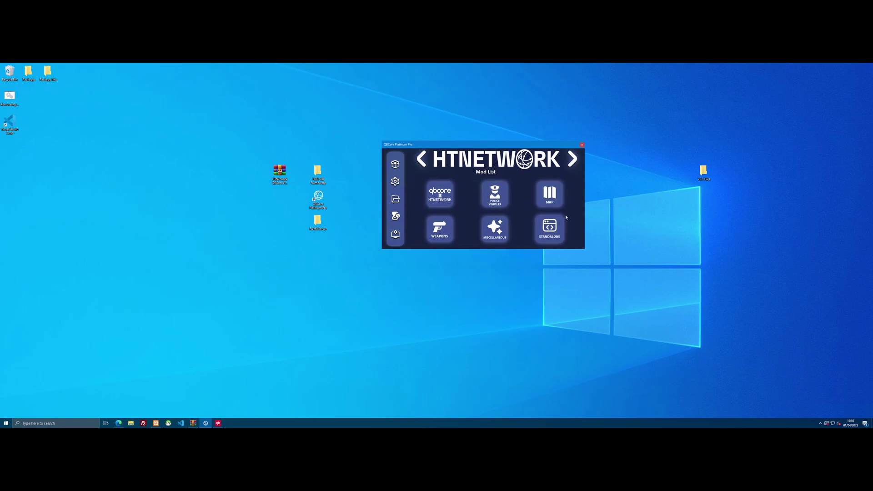
pyautogui.click(396, 181)
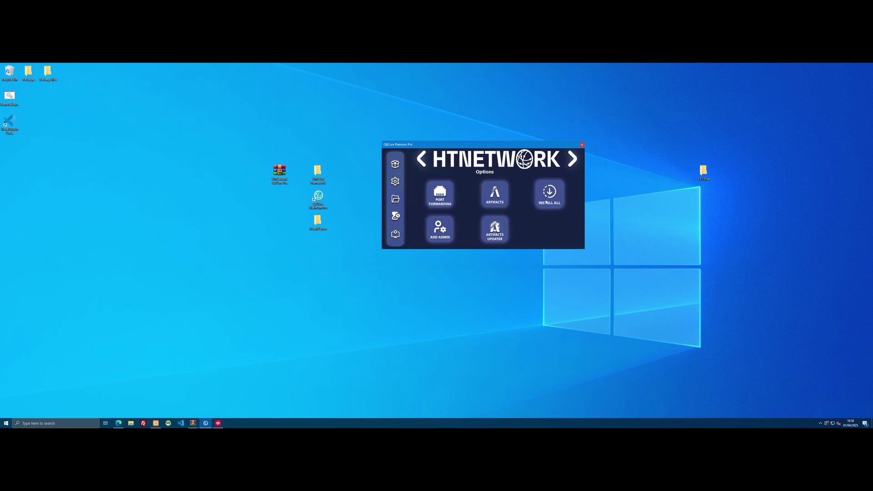
# Install all mods at once, then move the installer window to the right
pyautogui.click(547, 203)
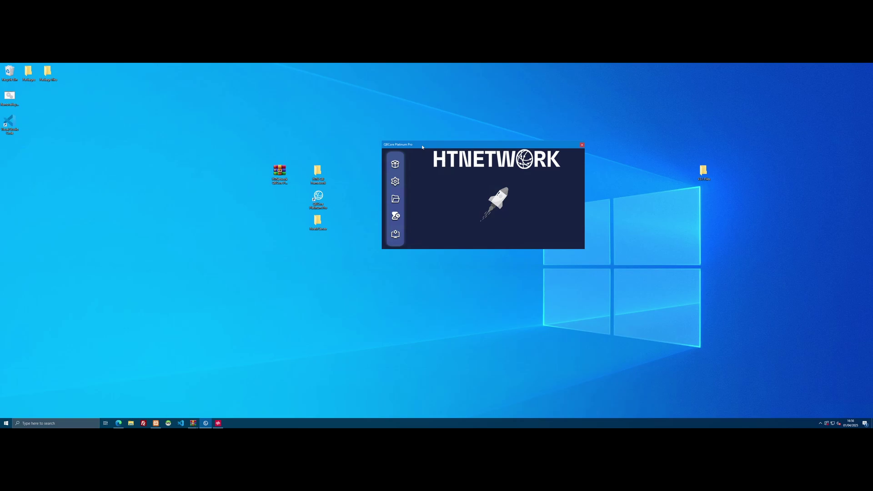
pyautogui.moveTo(418, 148); pyautogui.dragTo(606, 148)
pyautogui.click(469, 164)
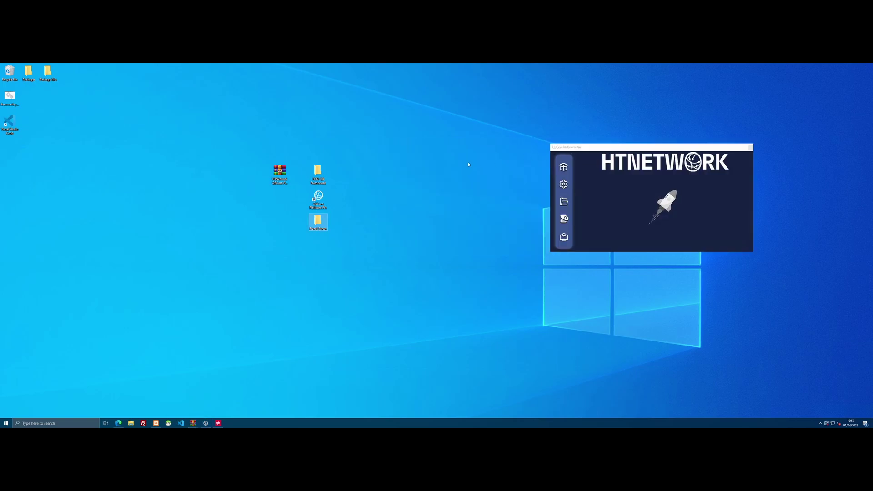
# Open FiveM Server > txData > QBCoreFramework_EC0A5A.base > server.cfg in VS Code
pyautogui.doubleClick(320, 230)
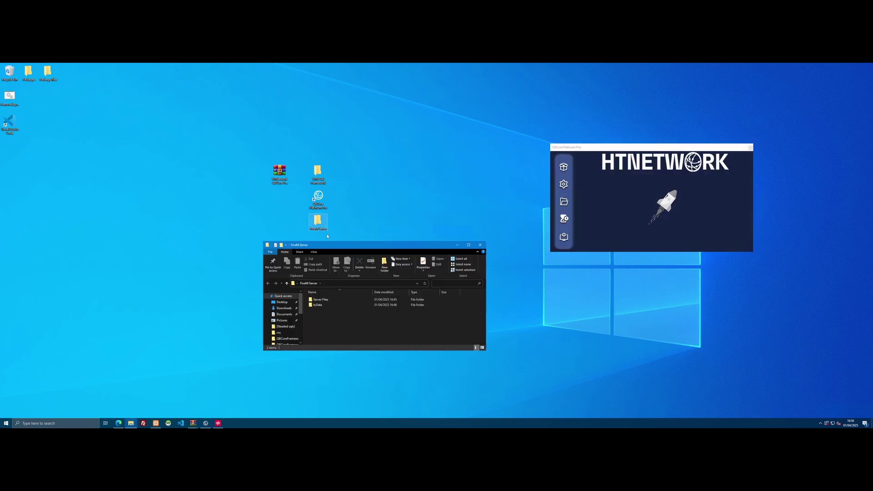
pyautogui.doubleClick(320, 306)
pyautogui.doubleClick(335, 304)
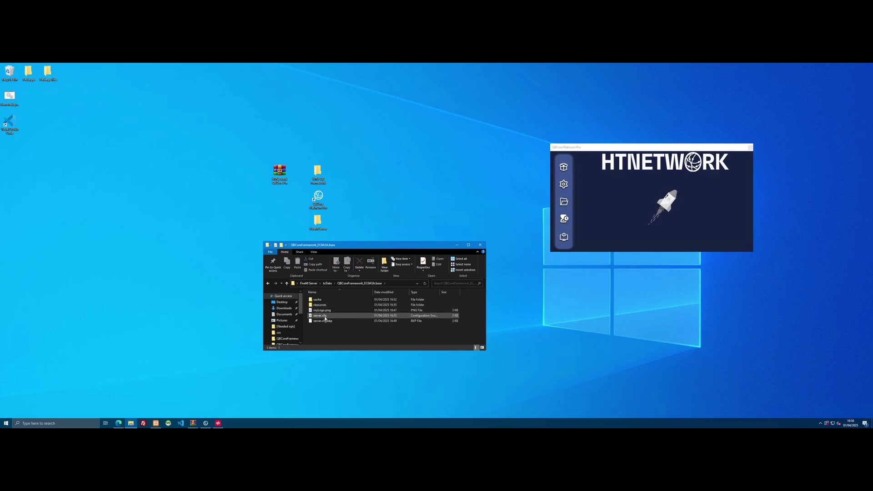
pyautogui.click(325, 316)
pyautogui.doubleClick(319, 315)
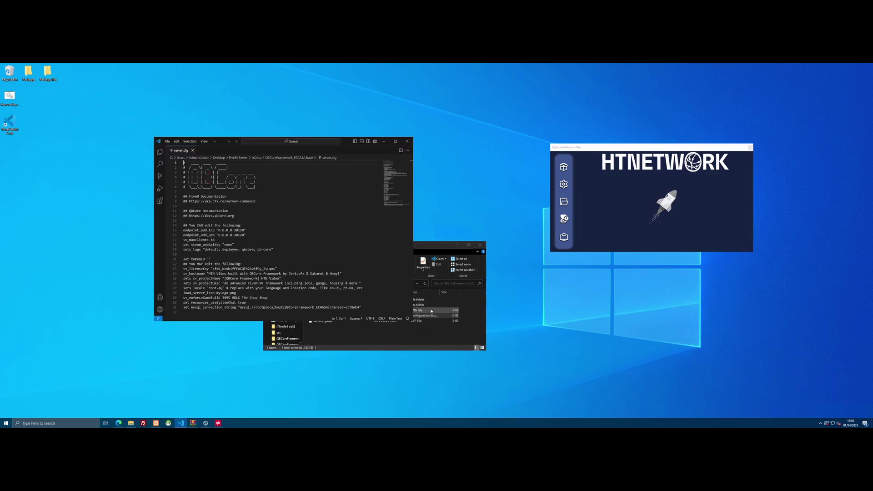
# Paste the HTNetwork product key into the empty tokenID quotes on line 21 of server.cfg
pyautogui.click(211, 258)
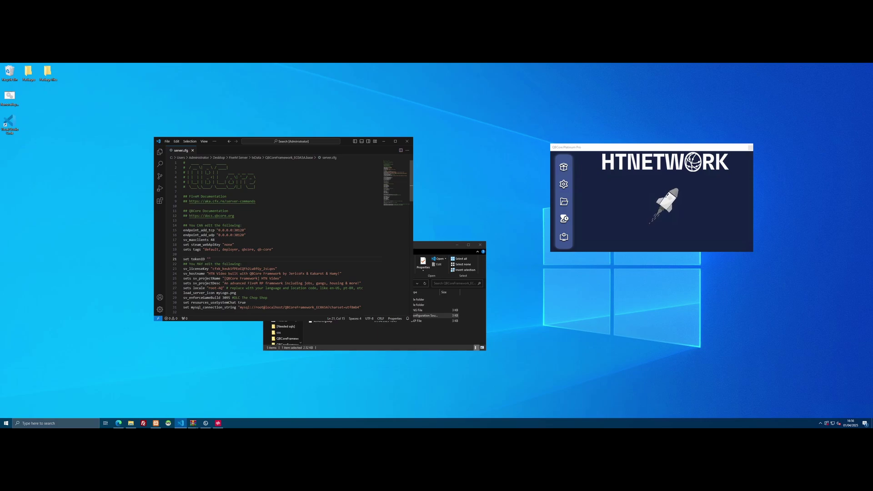
pyautogui.press('BackSpace')
pyautogui.click(634, 180)
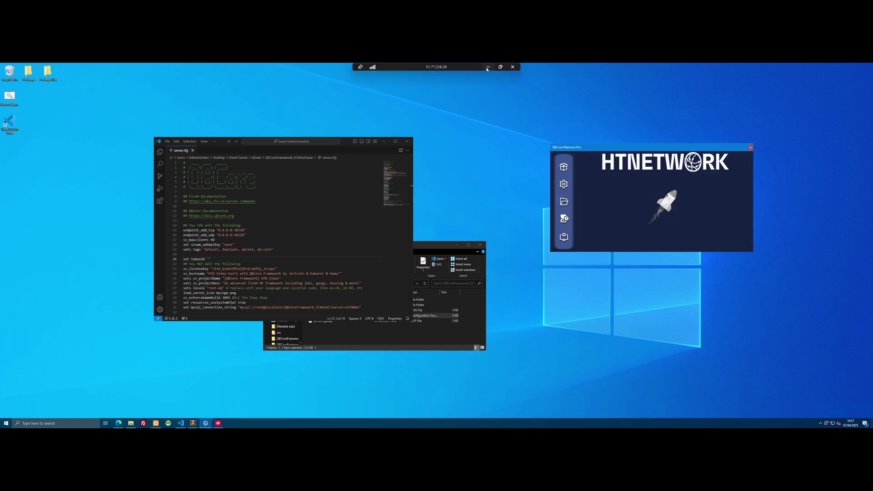
pyautogui.click(487, 68)
pyautogui.rightClick(411, 209)
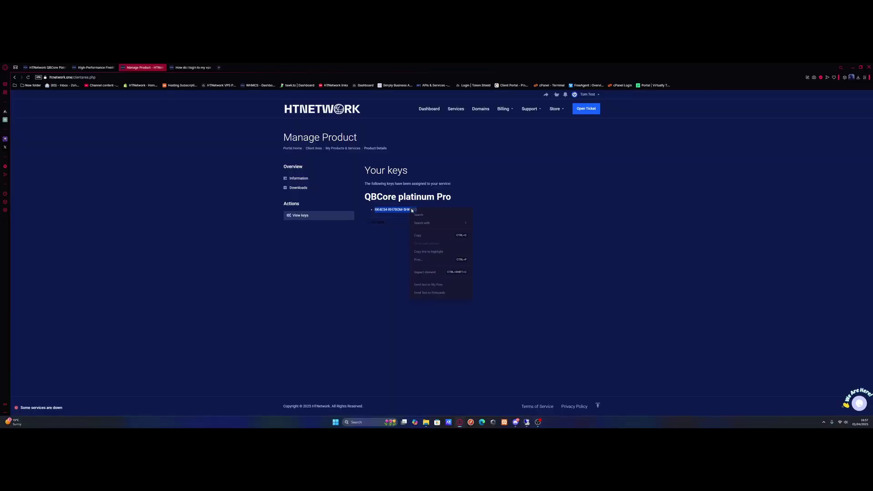
pyautogui.click(428, 236)
pyautogui.click(521, 419)
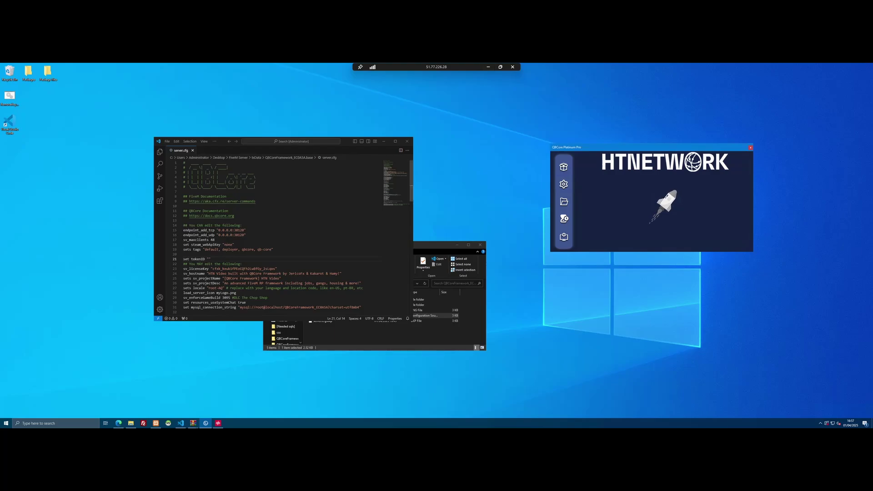
pyautogui.hotkey('ctrl', 'v')
# Save server.cfg, check the pasted key, and minimise Visual Studio Code
pyautogui.click(249, 283)
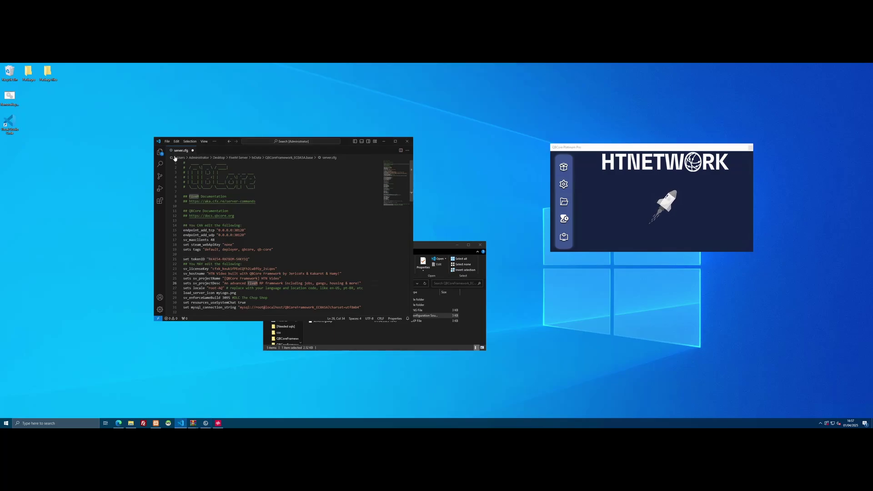
pyautogui.click(167, 141)
pyautogui.click(174, 230)
pyautogui.click(262, 258)
pyautogui.scroll(-3, 282, 236)
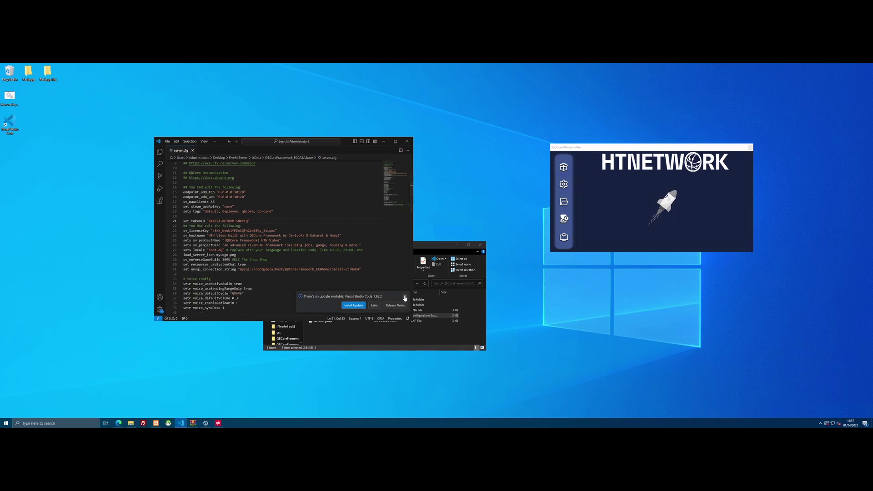
pyautogui.press('Escape')
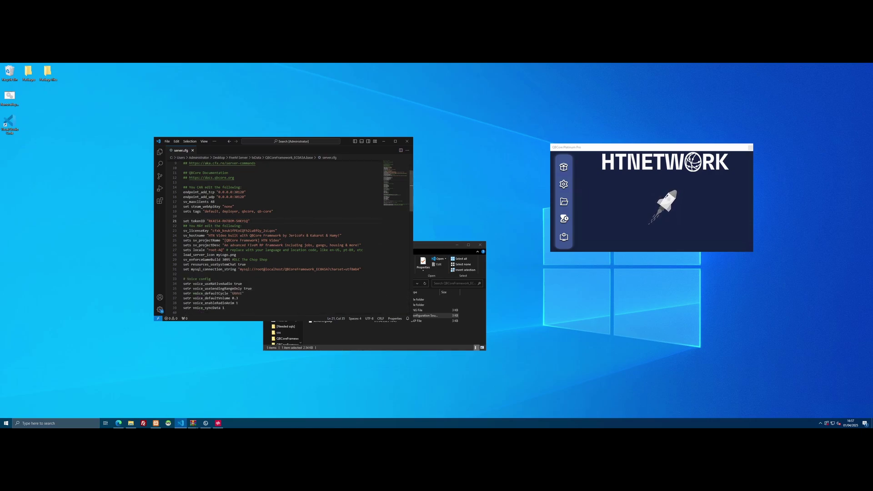
pyautogui.scroll(-1, 282, 236)
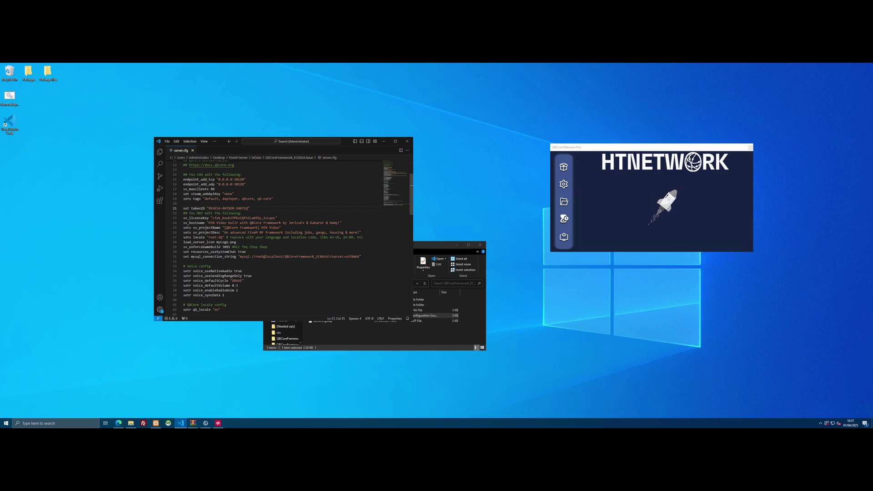
pyautogui.click(384, 141)
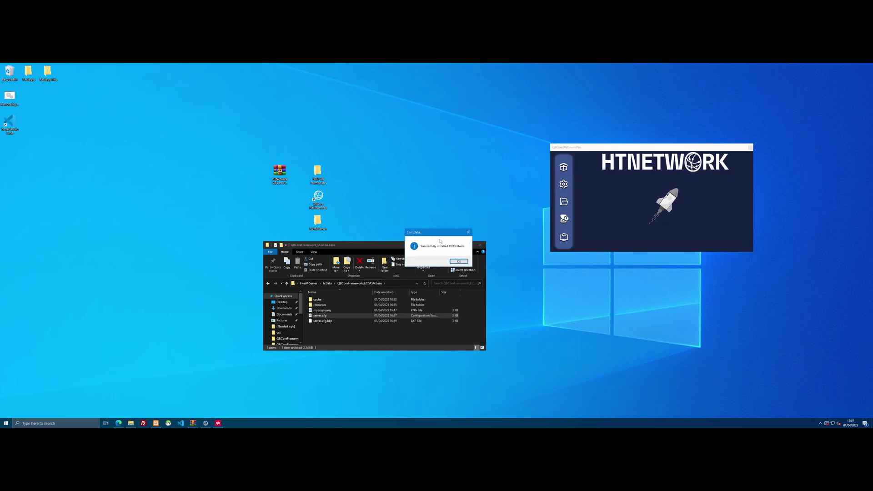
# Acknowledge the installation Complete message and open the server's resources folder
pyautogui.click(459, 261)
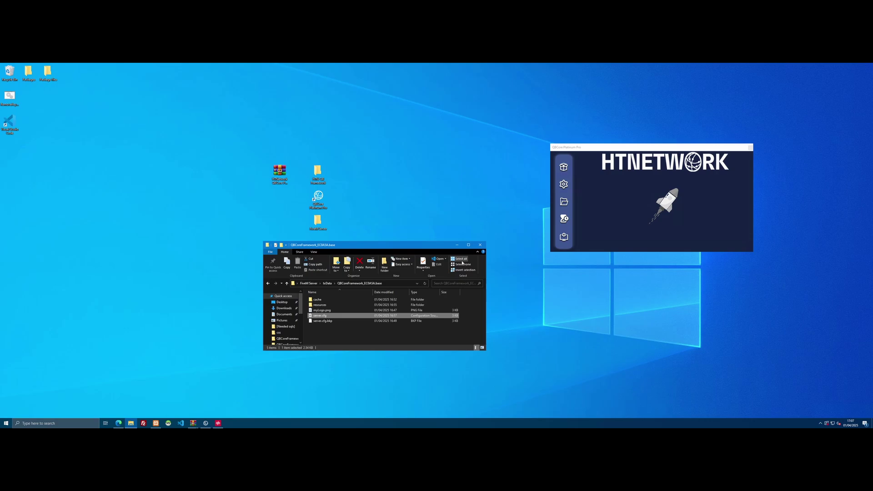
pyautogui.click(713, 237)
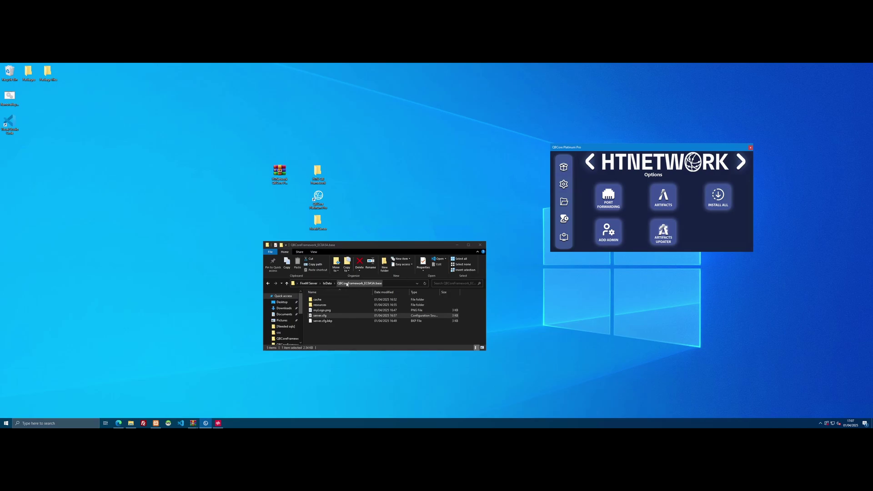
pyautogui.doubleClick(328, 304)
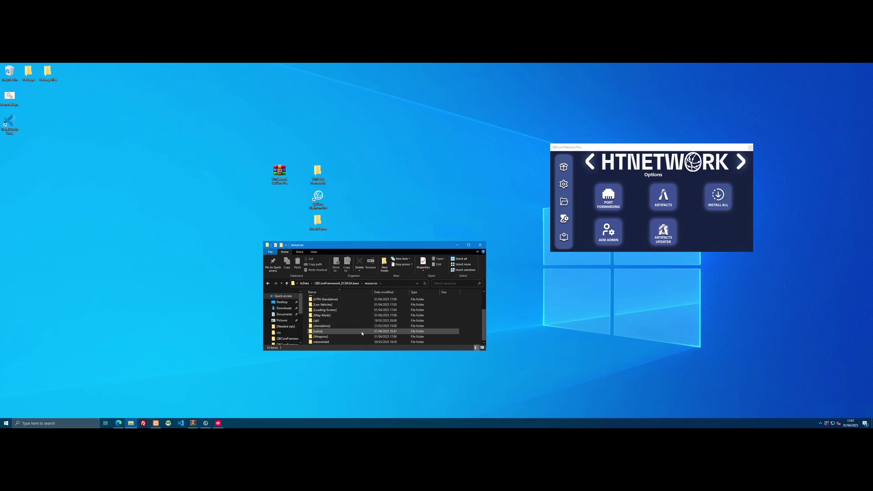
# Browse the [Leo-Vehicles] and [HTN-QB] folders, then close File Explorer
pyautogui.doubleClick(335, 305)
pyautogui.scroll(-5, 340, 306)
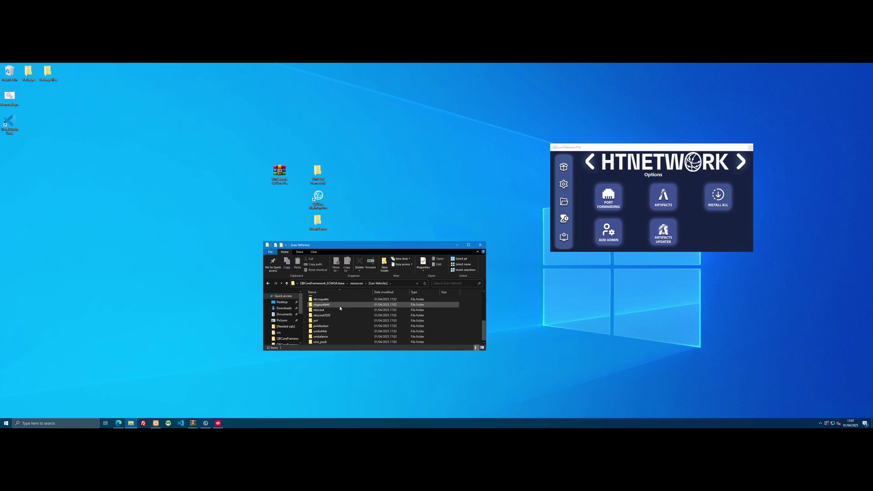
pyautogui.click(355, 283)
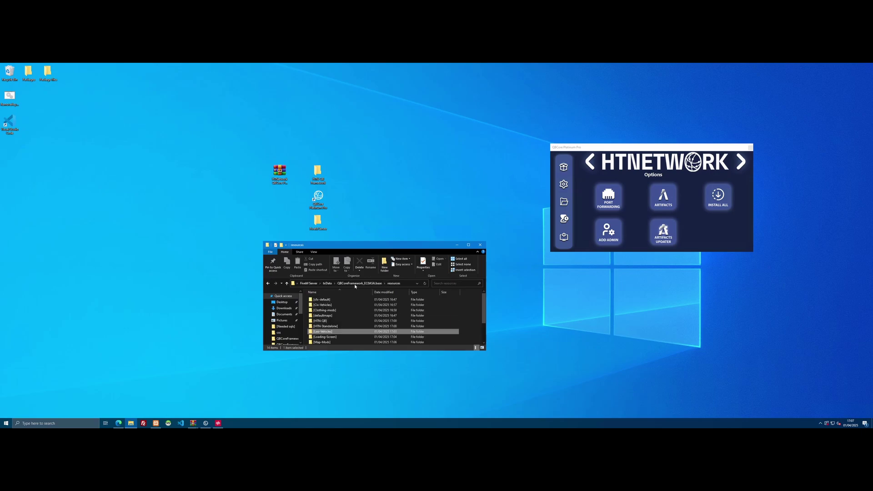
pyautogui.doubleClick(334, 321)
pyautogui.scroll(-3, 389, 319)
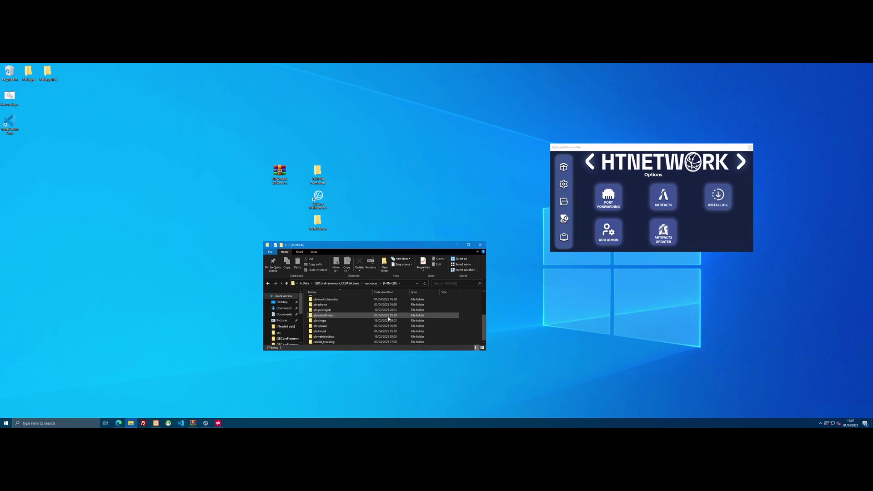
pyautogui.click(372, 284)
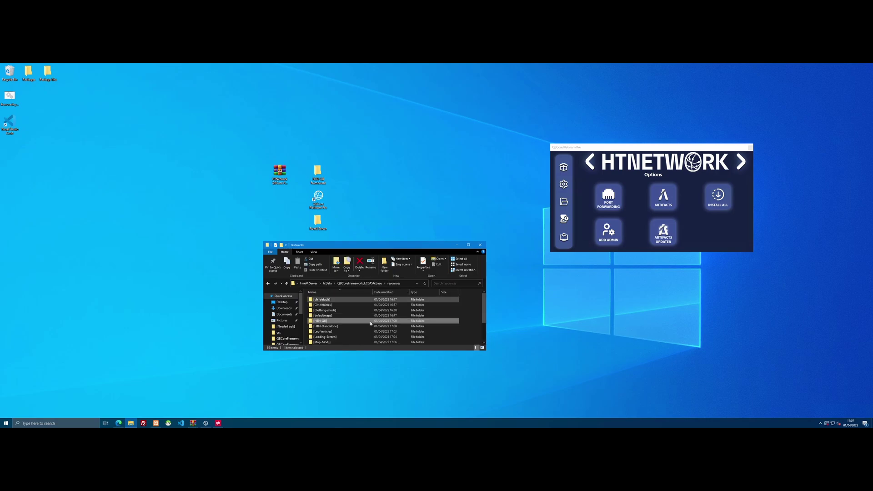
pyautogui.click(481, 245)
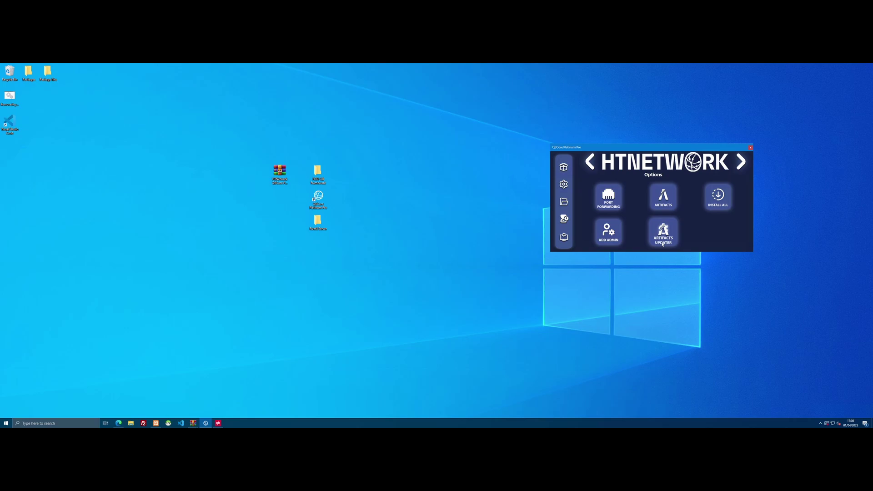
pyautogui.click(611, 241)
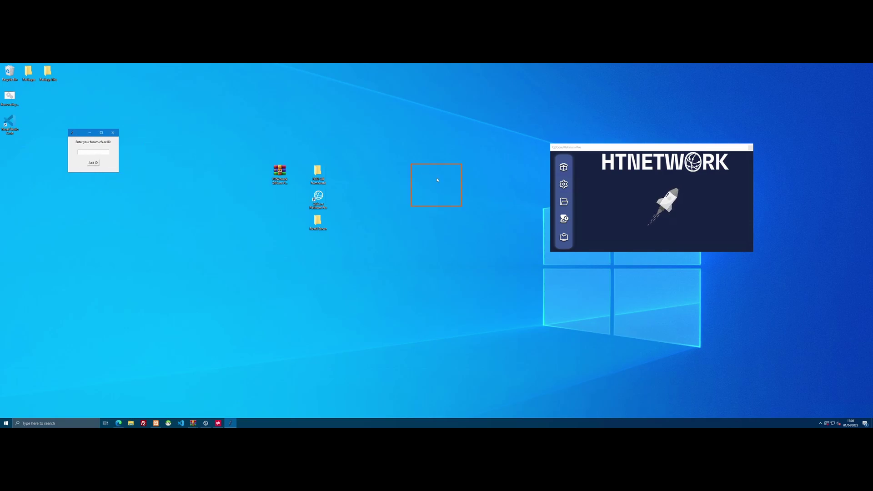
pyautogui.moveTo(479, 201); pyautogui.dragTo(479, 201)
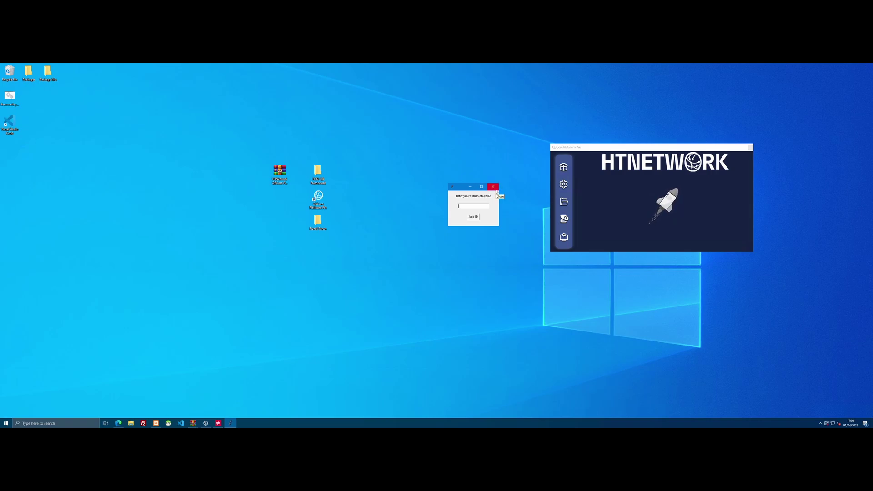
# Skip the forum ID prompt, create firewall rules via Port Forwarding, and close the installer
pyautogui.click(496, 191)
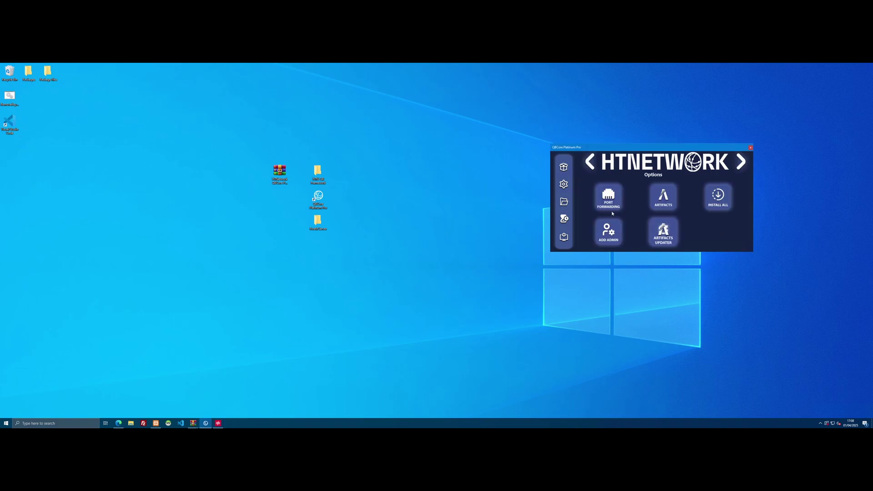
pyautogui.click(611, 204)
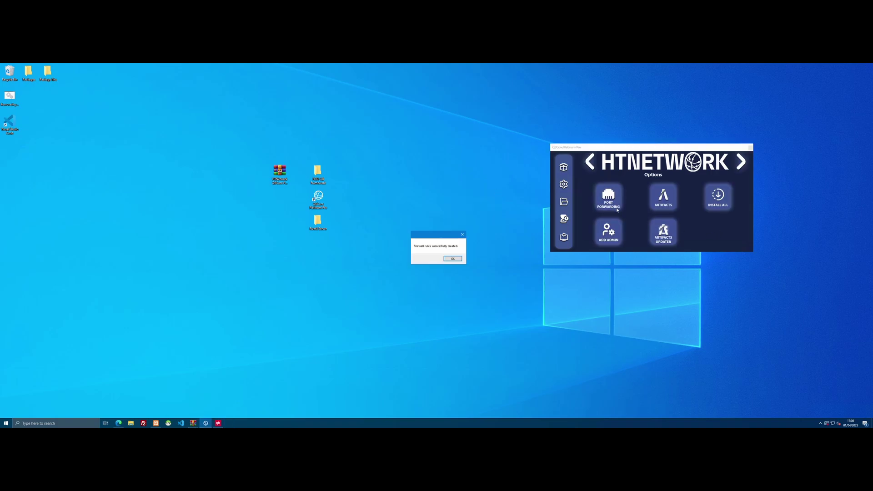
pyautogui.moveTo(476, 209); pyautogui.dragTo(480, 195)
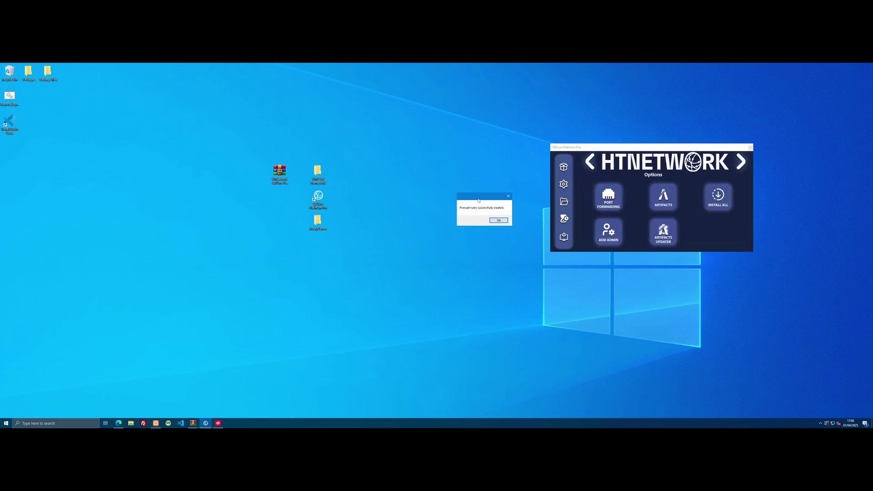
pyautogui.click(499, 221)
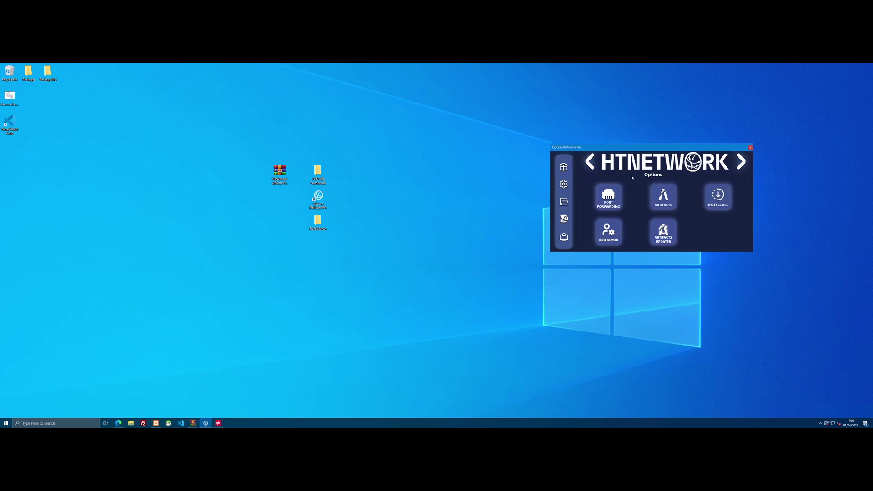
pyautogui.moveTo(613, 151); pyautogui.dragTo(502, 151)
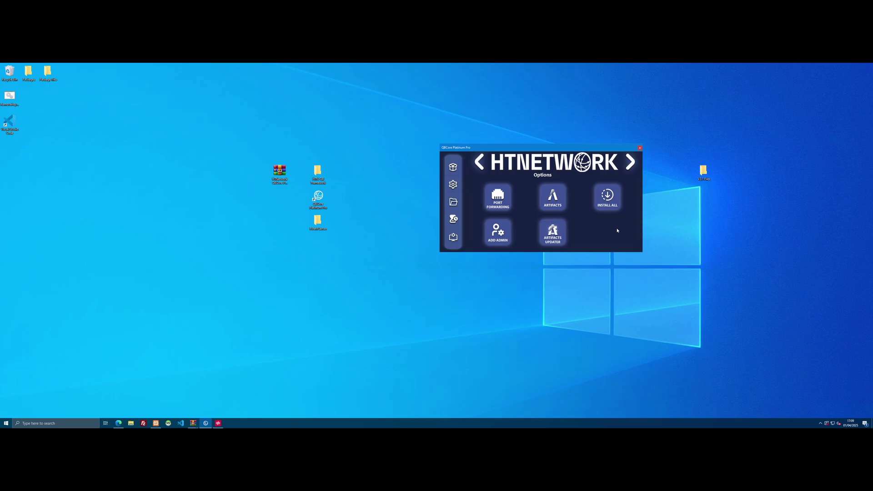
pyautogui.click(640, 148)
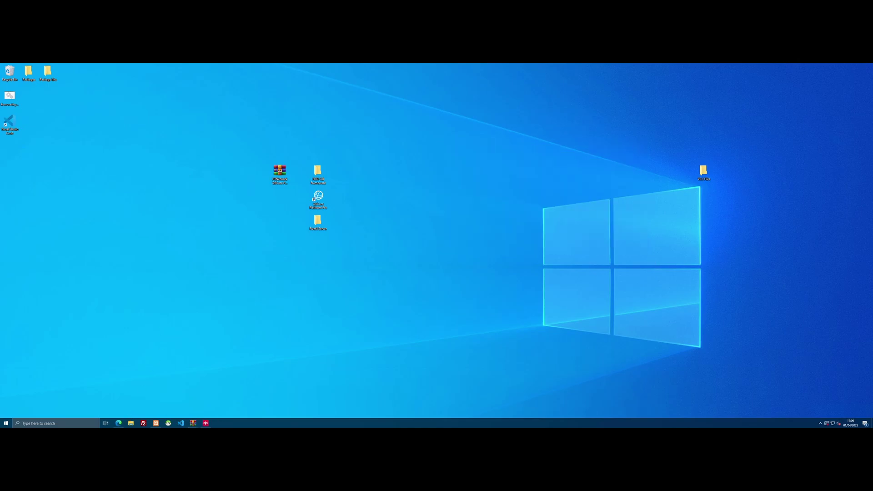
# Bring back txAdmin's Live Console and start the HTN Video server
pyautogui.click(118, 425)
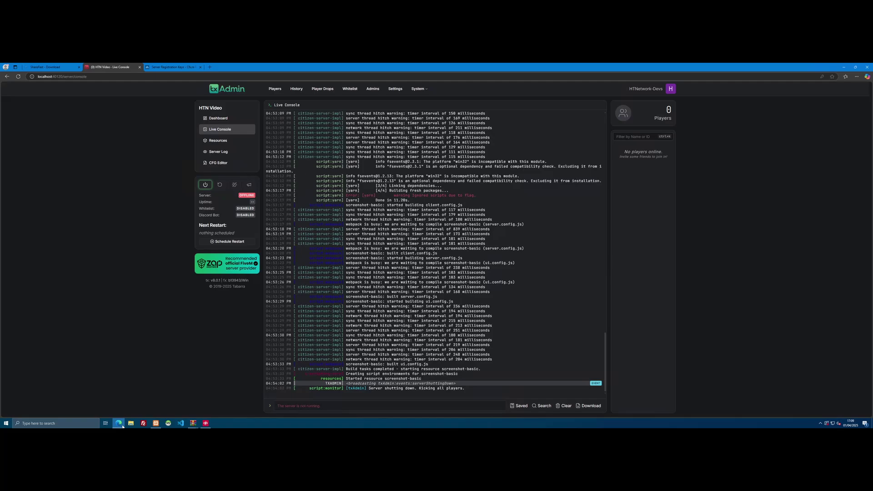
pyautogui.click(205, 185)
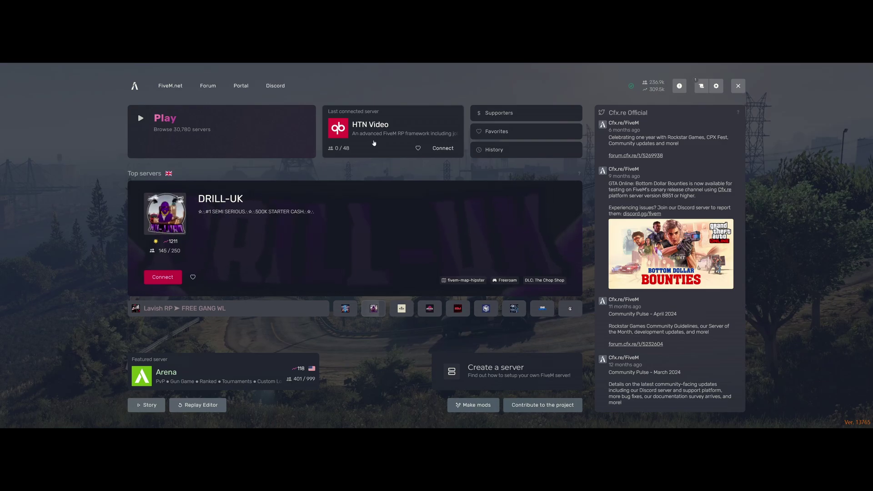
# Run a connect command with the server address 51.77.226.28 in the F8 console
pyautogui.press('F8')
pyautogui.write('connect localh')
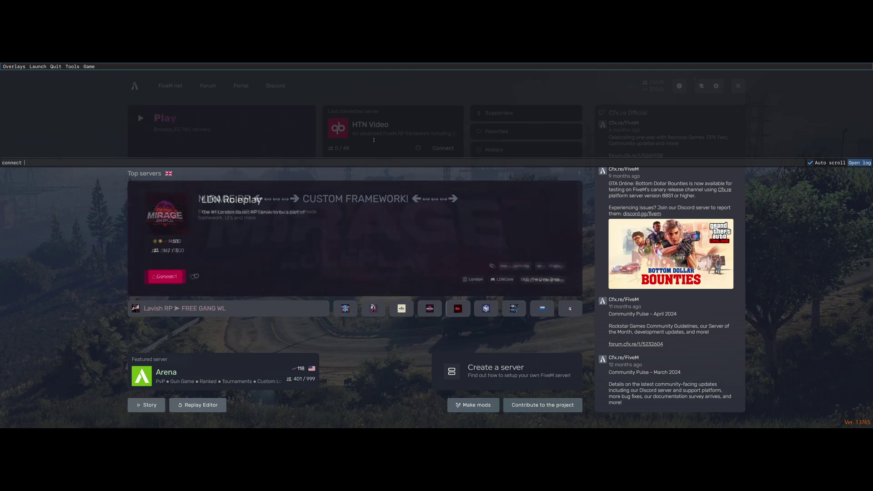
pyautogui.hotkey('ctrl', 'v')
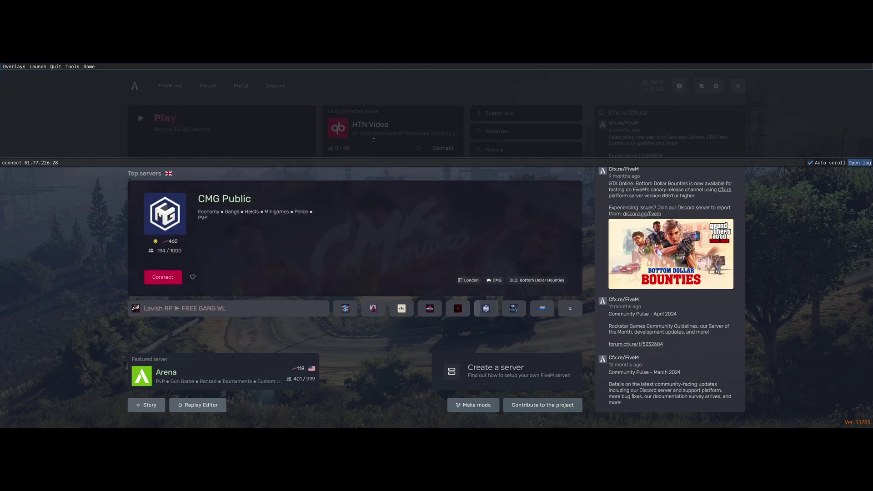
pyautogui.press('Return')
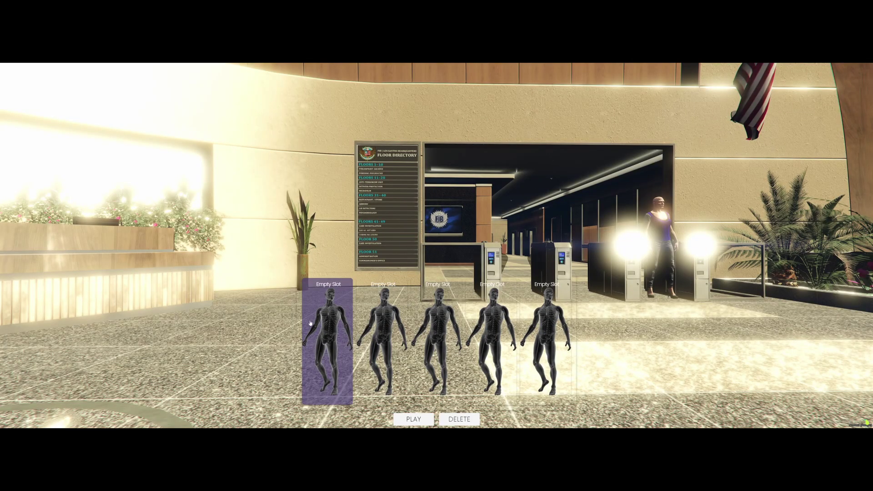
# Register a male character from Afghanistan, born 2025-04-01, in the first empty slot
pyautogui.click(328, 320)
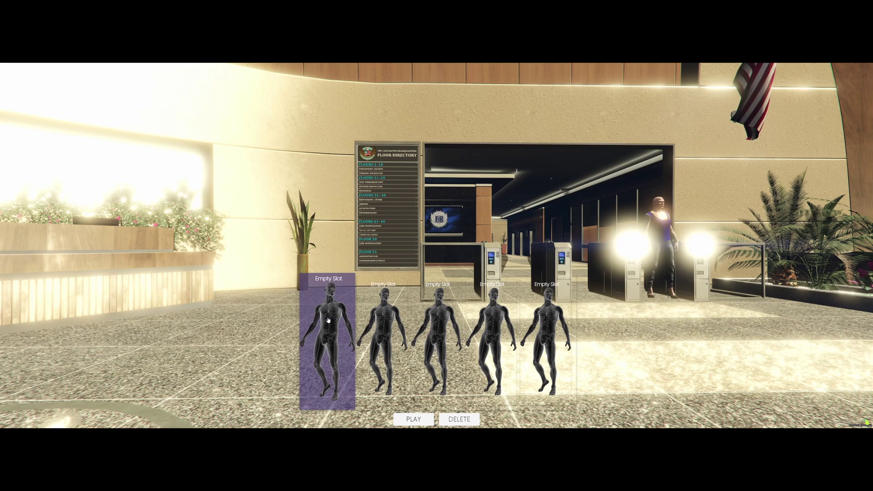
pyautogui.click(413, 419)
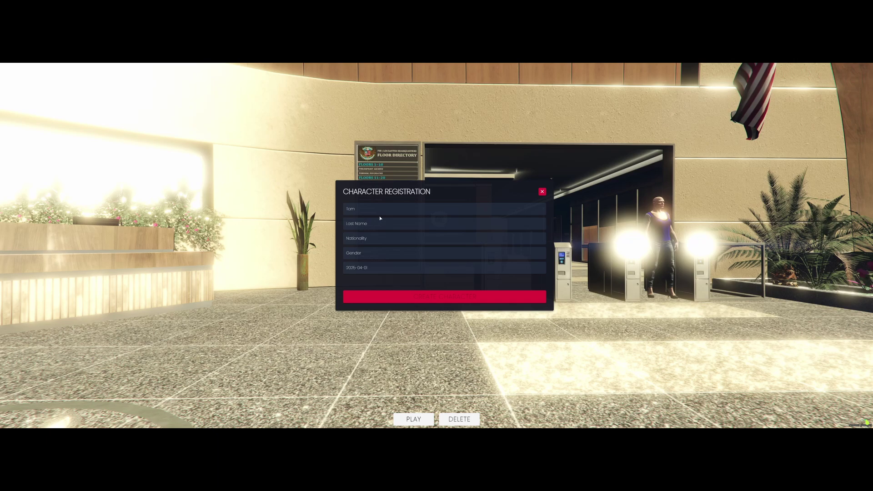
pyautogui.click(380, 245)
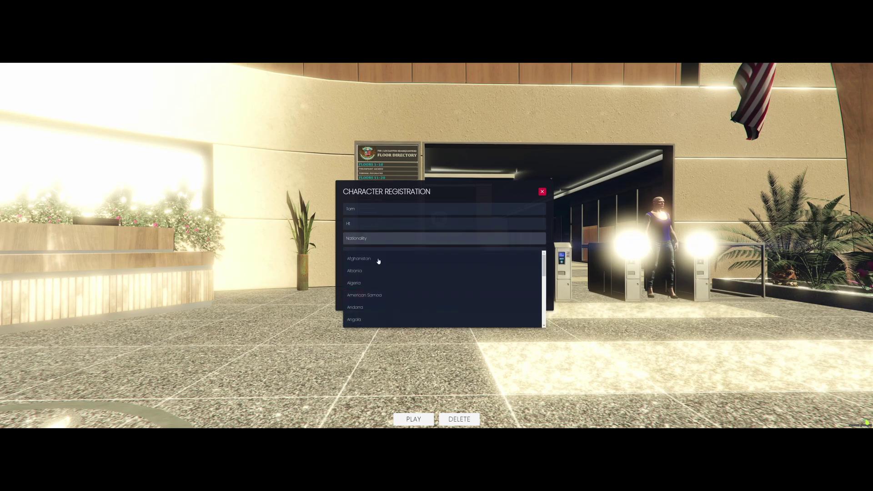
pyautogui.click(375, 260)
pyautogui.click(375, 257)
pyautogui.click(375, 271)
pyautogui.click(375, 272)
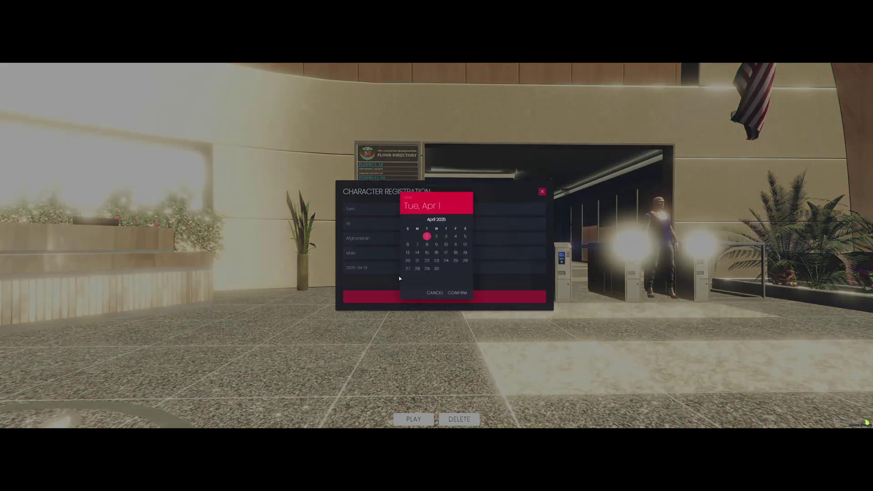
pyautogui.click(458, 293)
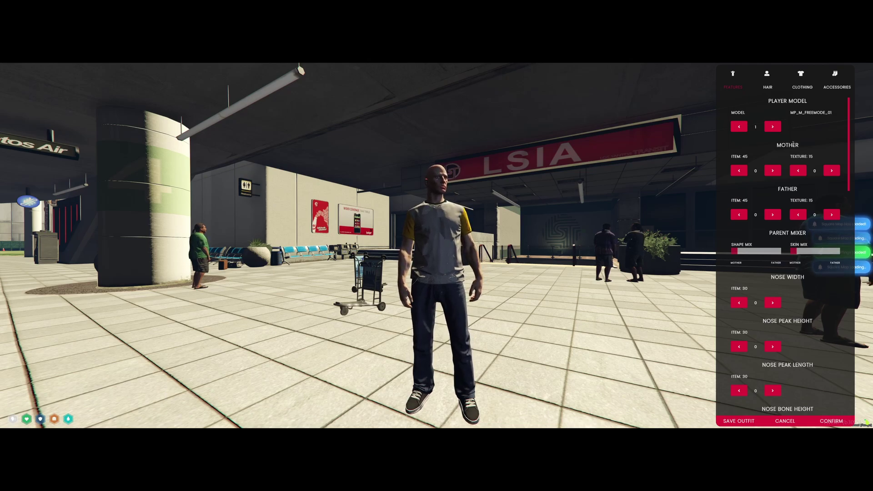
# Look through the face, clothing and accessories tabs, confirm the appearance, and walk forward
pyautogui.scroll(-10, 760, 154)
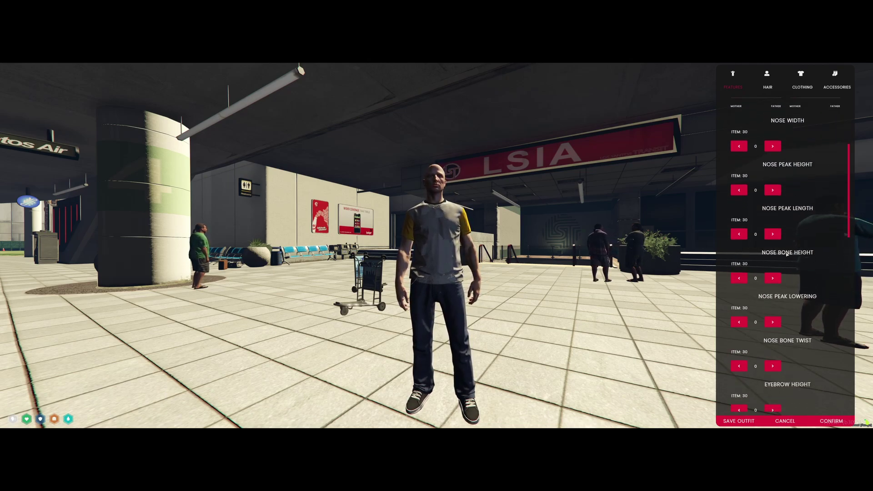
pyautogui.scroll(3, 769, 266)
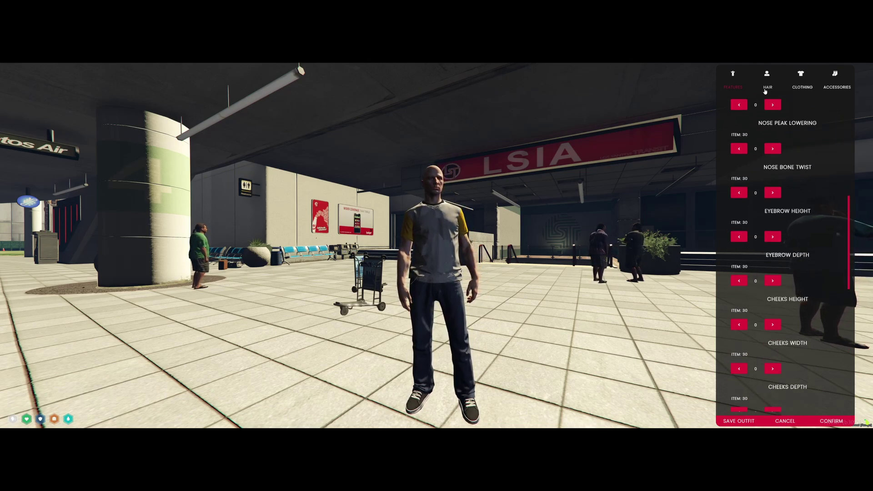
pyautogui.click(801, 84)
pyautogui.click(824, 86)
pyautogui.click(733, 85)
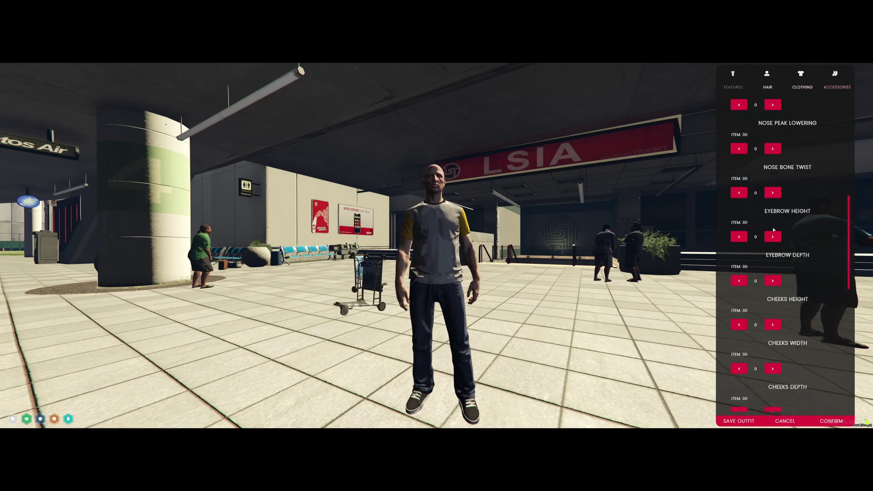
pyautogui.scroll(-3, 817, 398)
pyautogui.click(830, 421)
pyautogui.press('w')
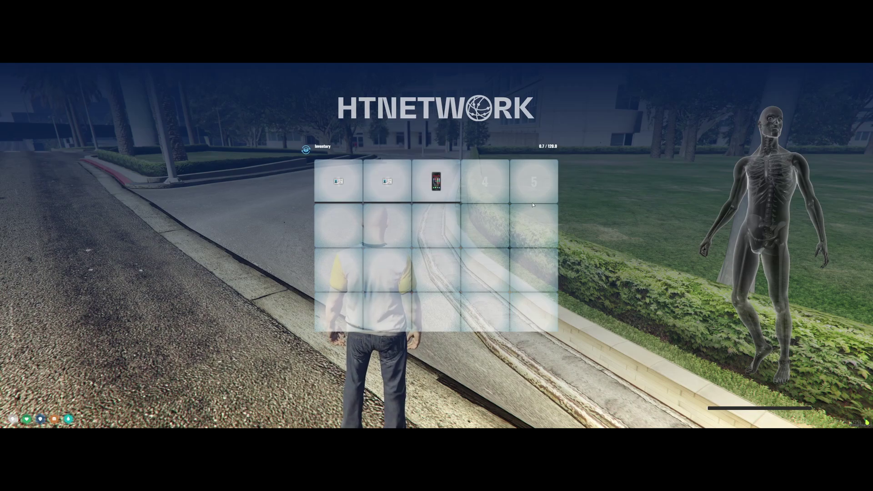
# Close the inventory and phone, then browse the world map around Vinewood Hills and clothing stores
pyautogui.press('Escape')
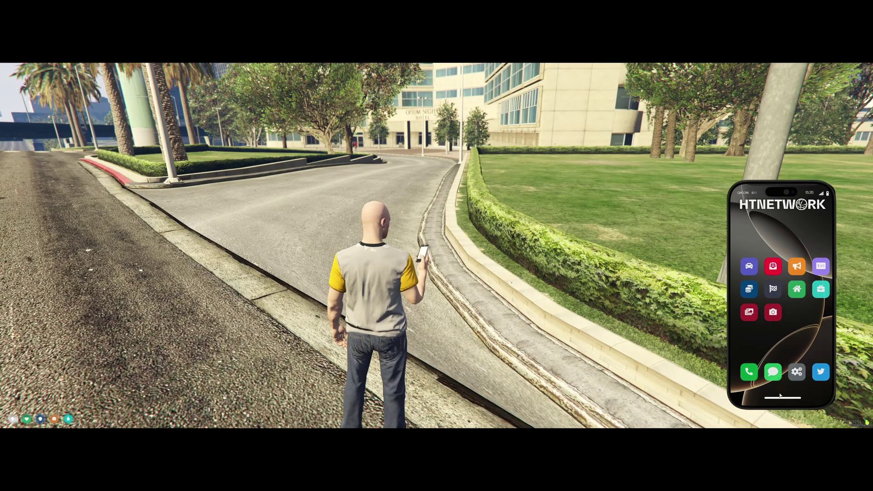
pyautogui.press('Escape')
pyautogui.press('p')
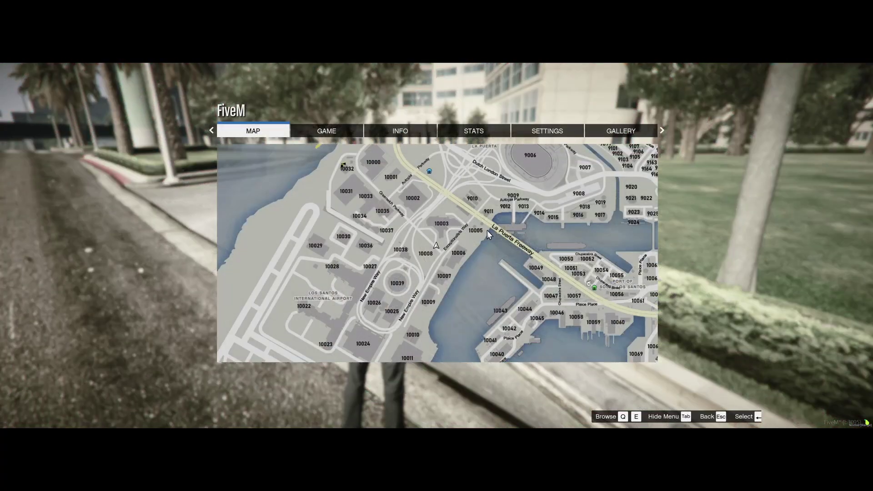
pyautogui.press('w')
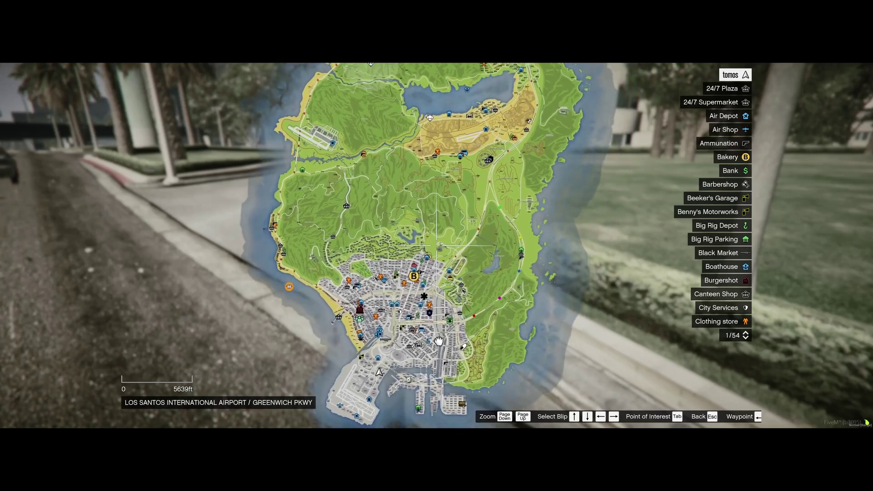
pyautogui.press('Up')
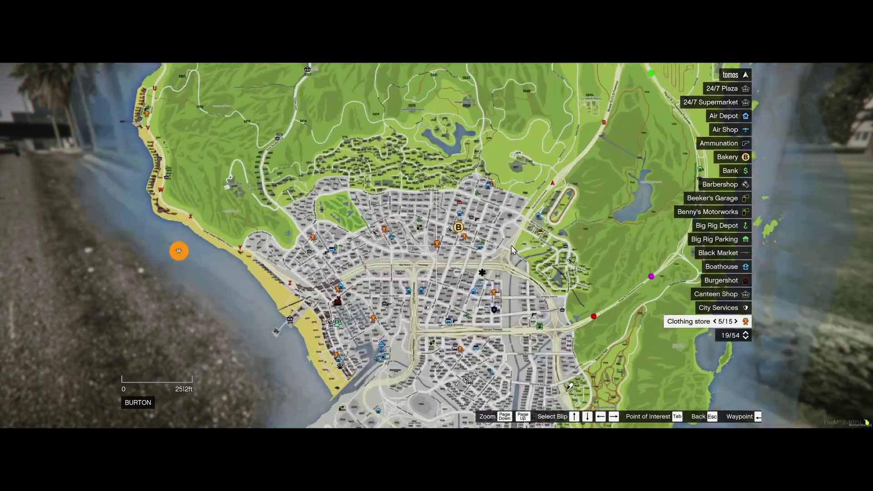
pyautogui.press('Escape')
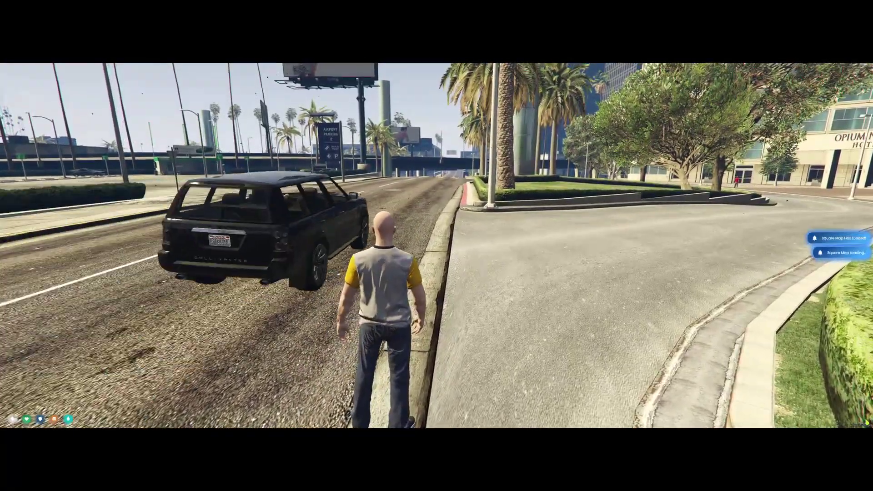
# Open the txAdmin menu with /txadmin in chat, then close it
pyautogui.write('t/txadmin')
pyautogui.press('Return')
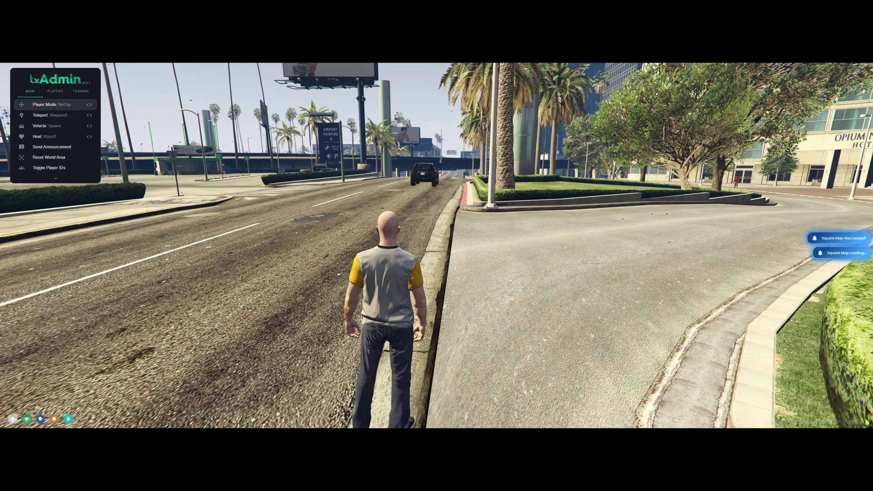
pyautogui.press('Escape')
pyautogui.press('t')
pyautogui.press('Escape')
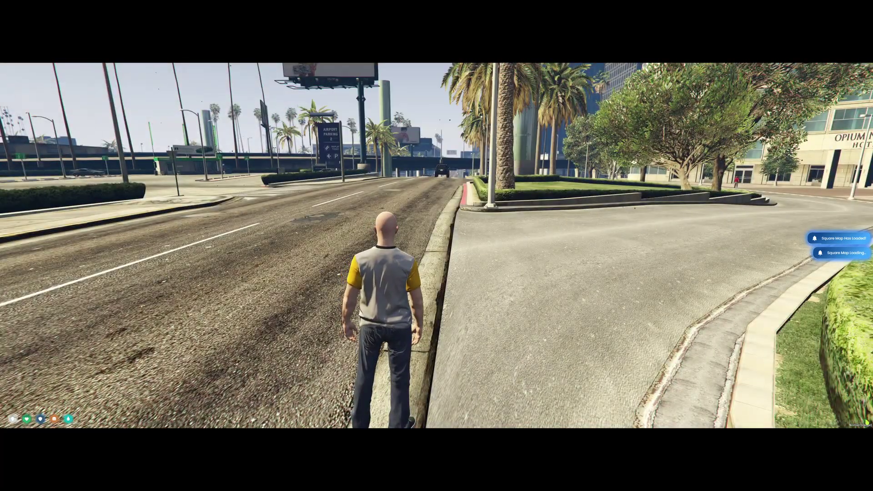
pyautogui.press('Escape')
pyautogui.press('Escape')
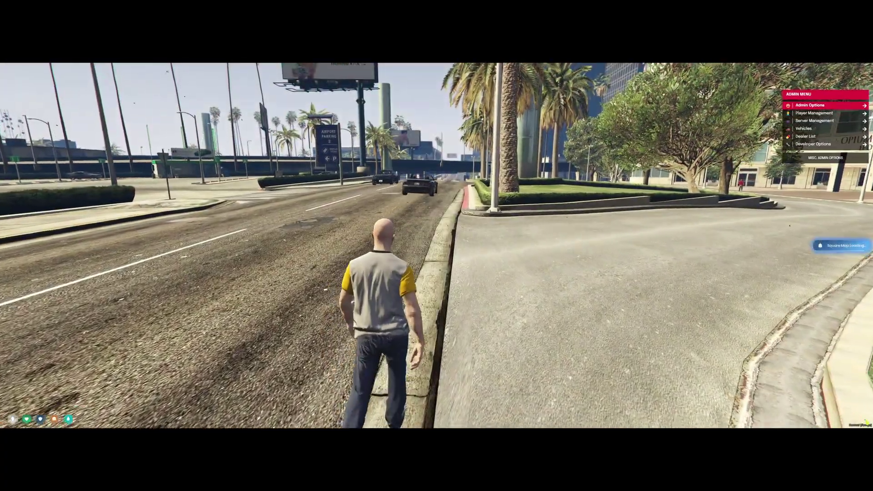
# Walk along the kerb, switch on the targeting eye, and open the F1 radial menu
pyautogui.press('w')
pyautogui.press('w')
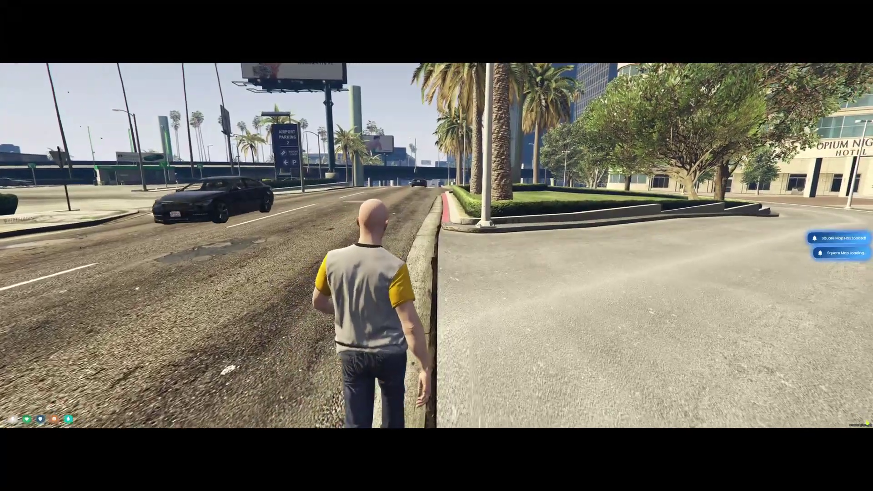
pyautogui.press('w')
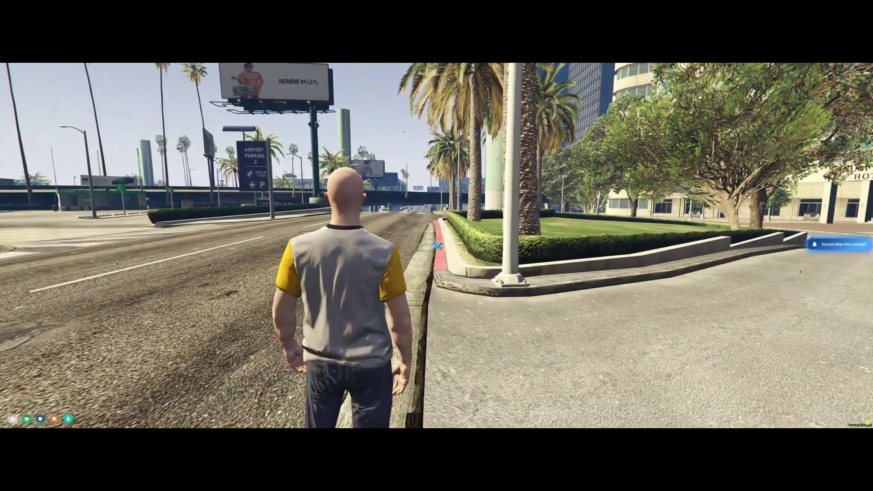
pyautogui.press('alt')
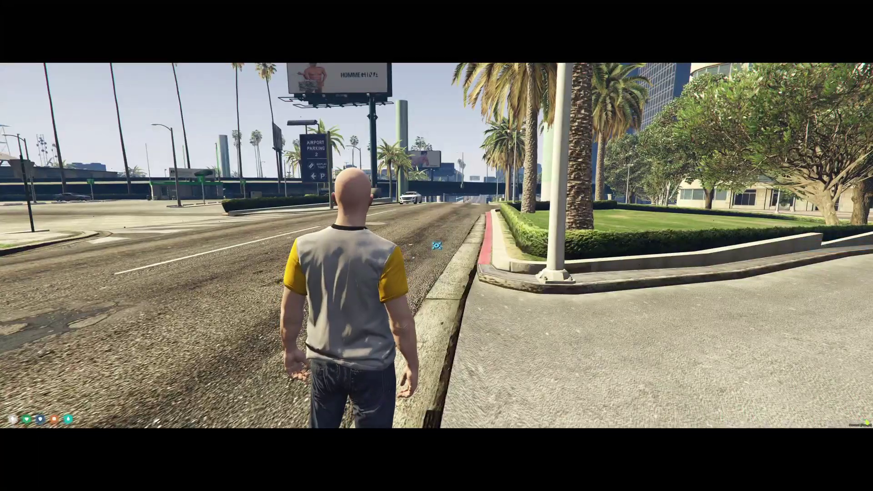
pyautogui.press('F1')
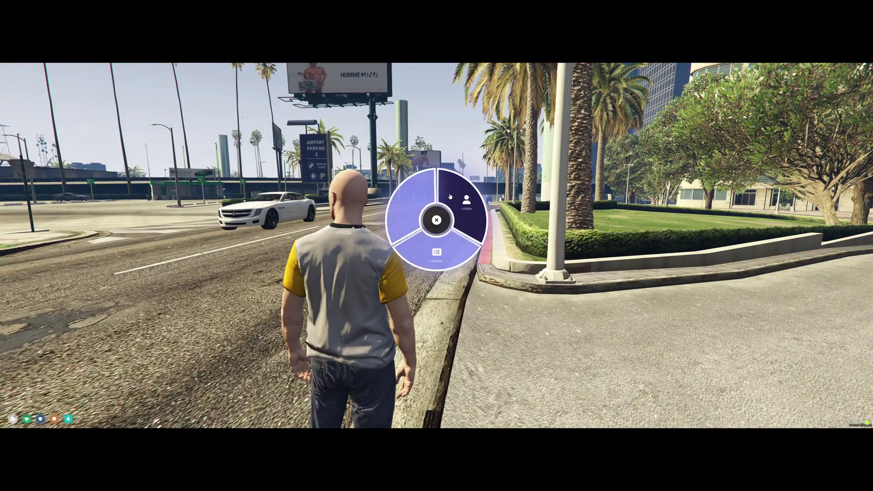